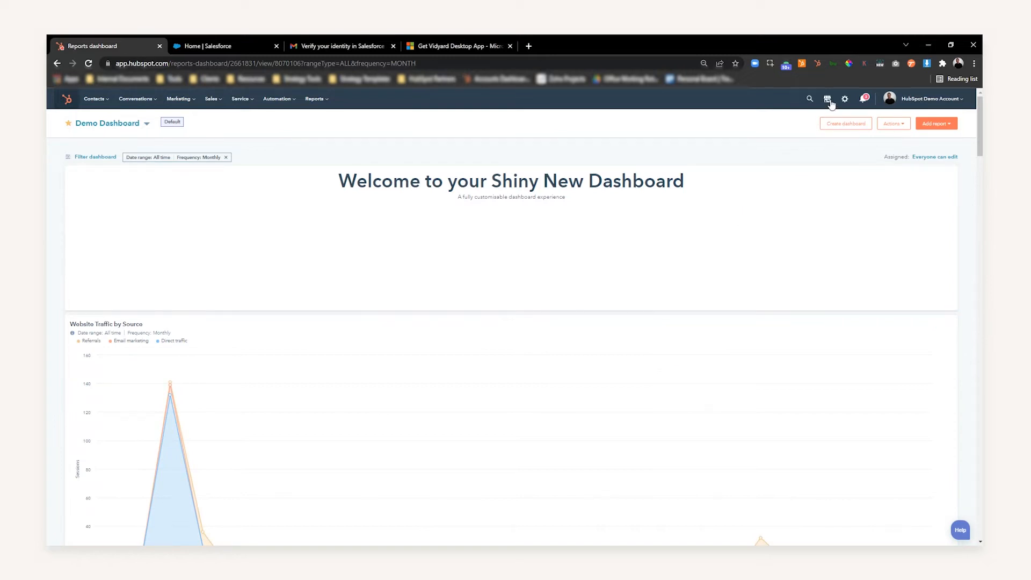
- Open the HubSpot App Marketplace, search for Salesforce and open the Salesforce app listing
{"action": "left_click", "coordinate": [828, 101]}
{"action": "left_click", "coordinate": [822, 160]}
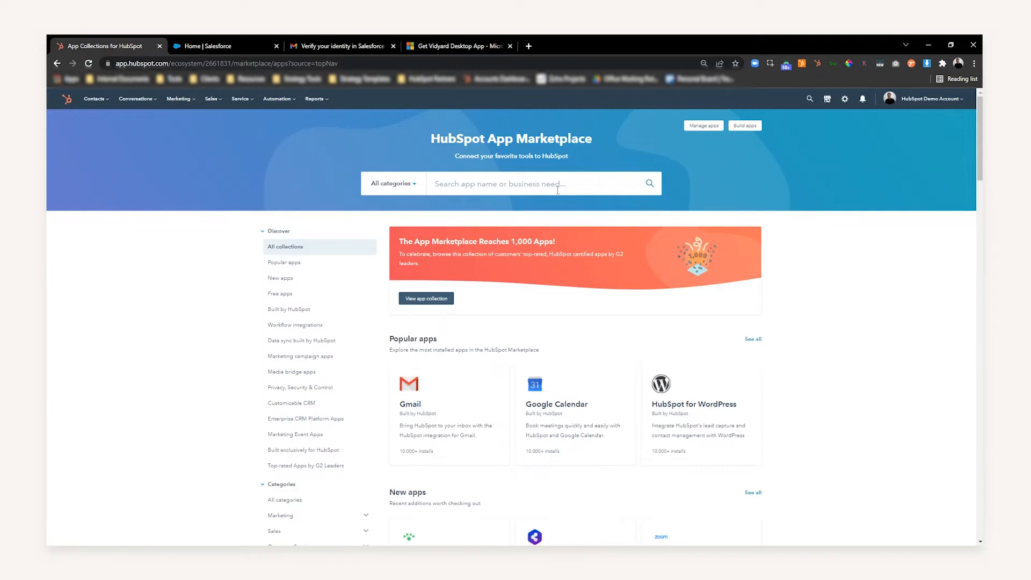
{"action": "left_click", "coordinate": [557, 190]}
{"action": "type", "text": "salesfor"}
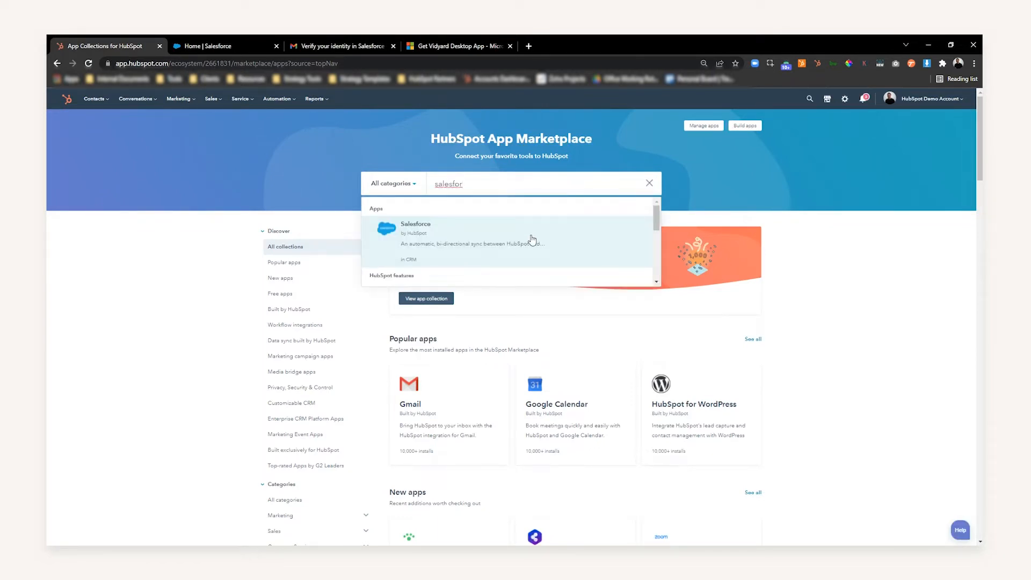
{"action": "left_click", "coordinate": [529, 236]}
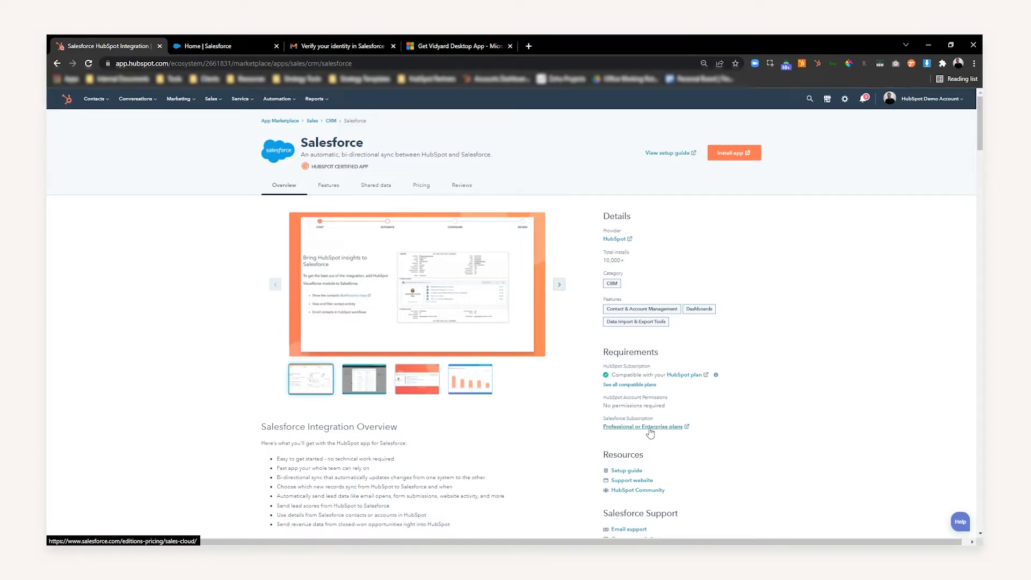
- Start installing the Salesforce app and log in to Salesforce to connect it, dismissing the browser's offer to save the password
{"action": "left_click", "coordinate": [744, 160]}
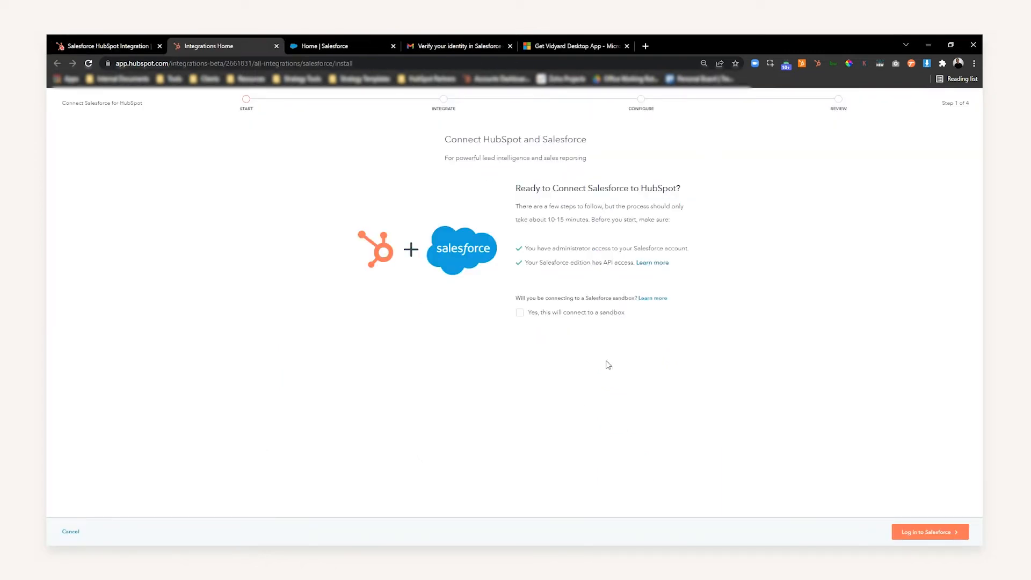
{"action": "left_click_drag", "start_coordinate": [570, 249], "coordinate": [662, 249]}
{"action": "left_click", "coordinate": [663, 249]}
{"action": "left_click_drag", "start_coordinate": [548, 262], "coordinate": [614, 263]}
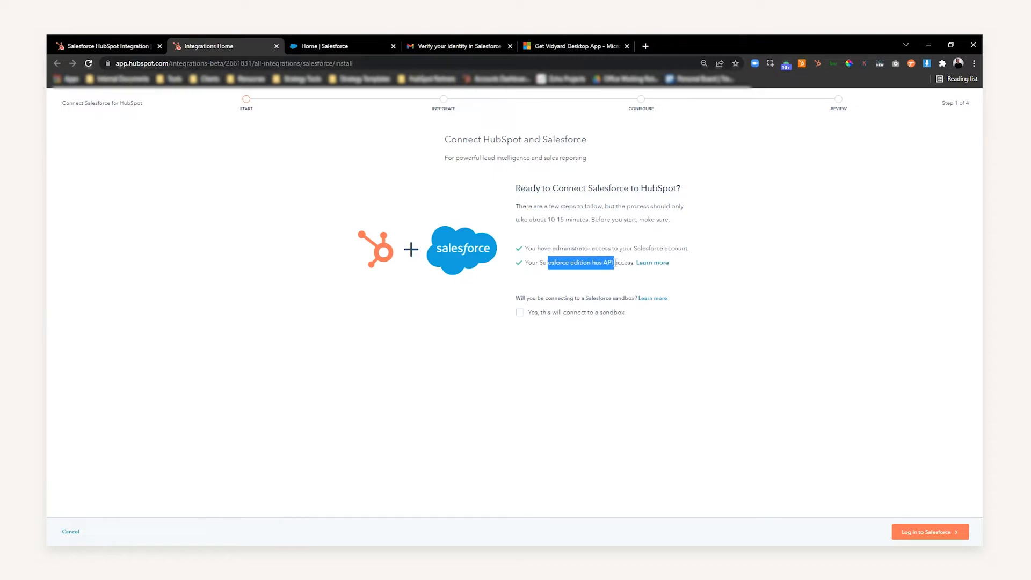
{"action": "left_click", "coordinate": [614, 263]}
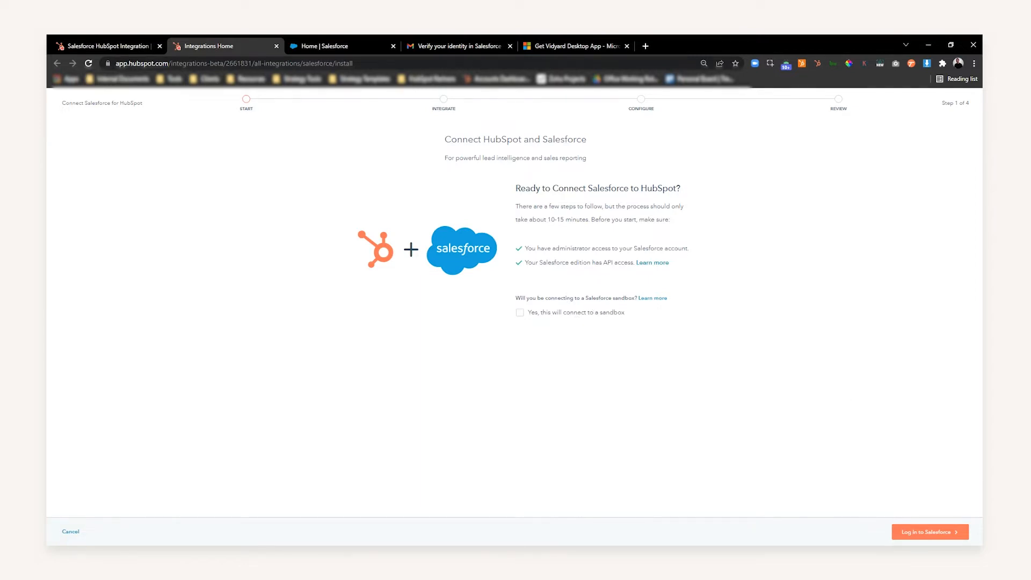
{"action": "left_click", "coordinate": [963, 532]}
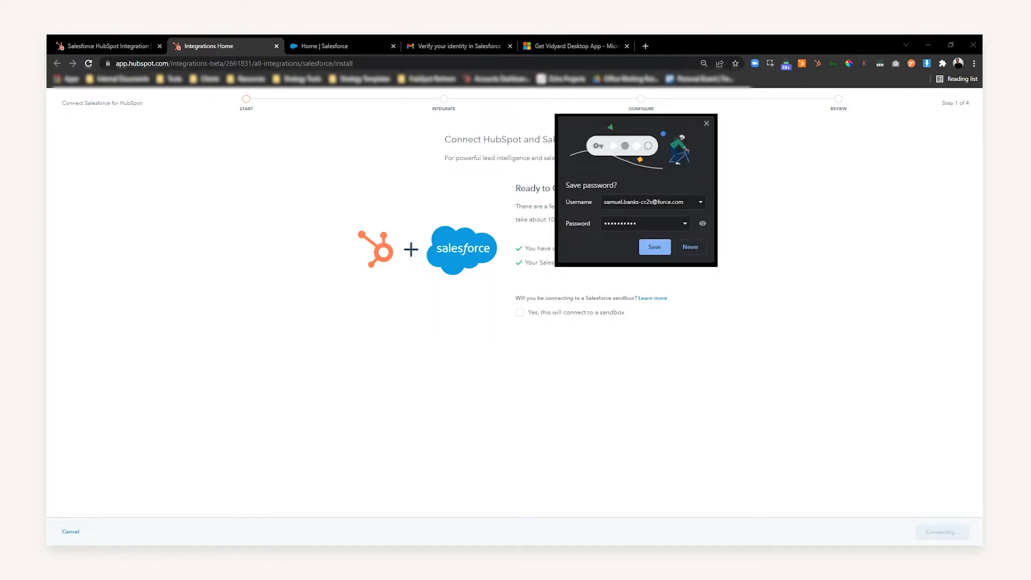
{"action": "left_click", "coordinate": [706, 123]}
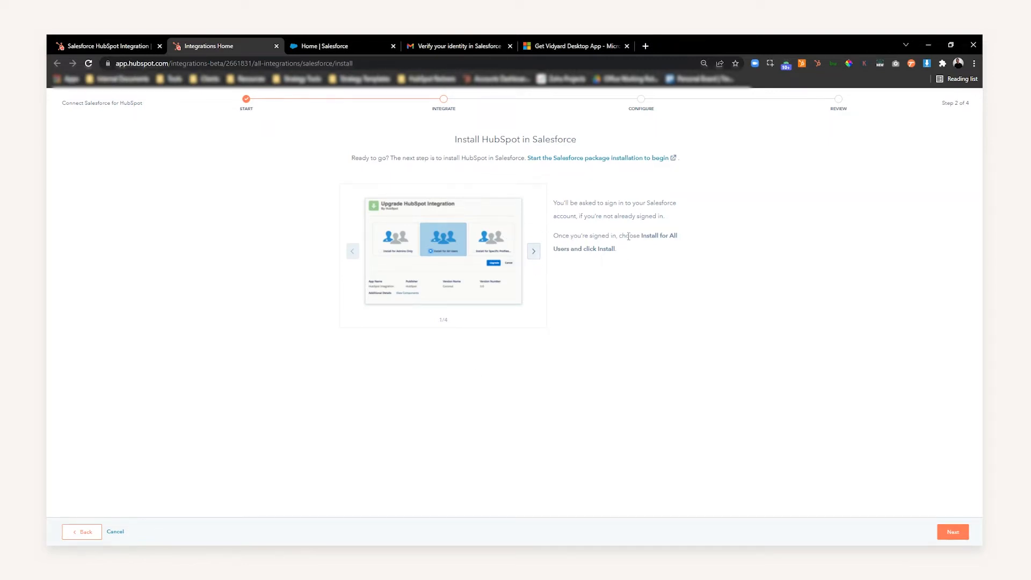
- Start the Salesforce package installation, log in with the account password, and decline password saving and phone registration
{"action": "left_click", "coordinate": [561, 160]}
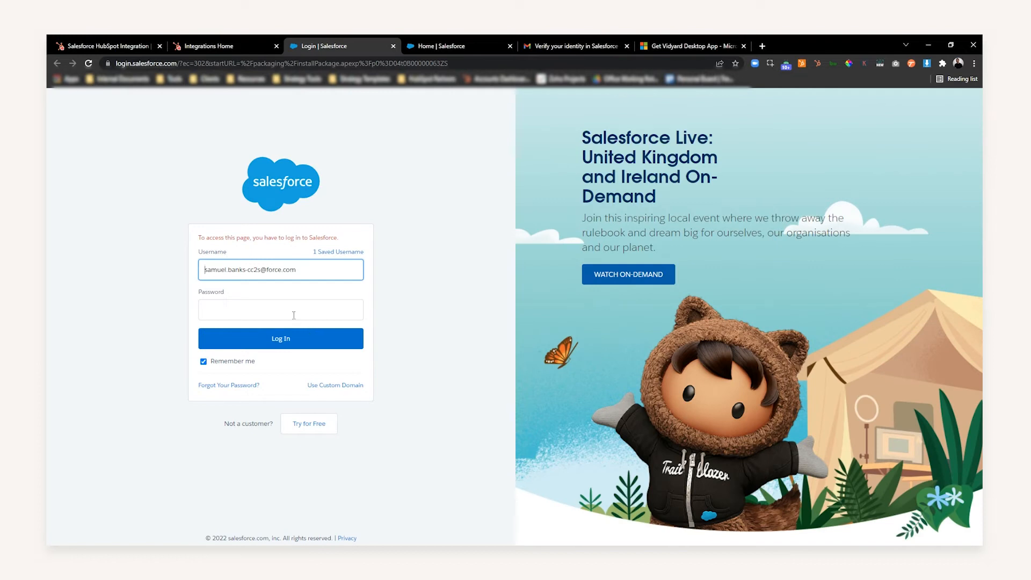
{"action": "left_click", "coordinate": [294, 315]}
{"action": "left_click", "coordinate": [293, 328]}
{"action": "left_click", "coordinate": [256, 344]}
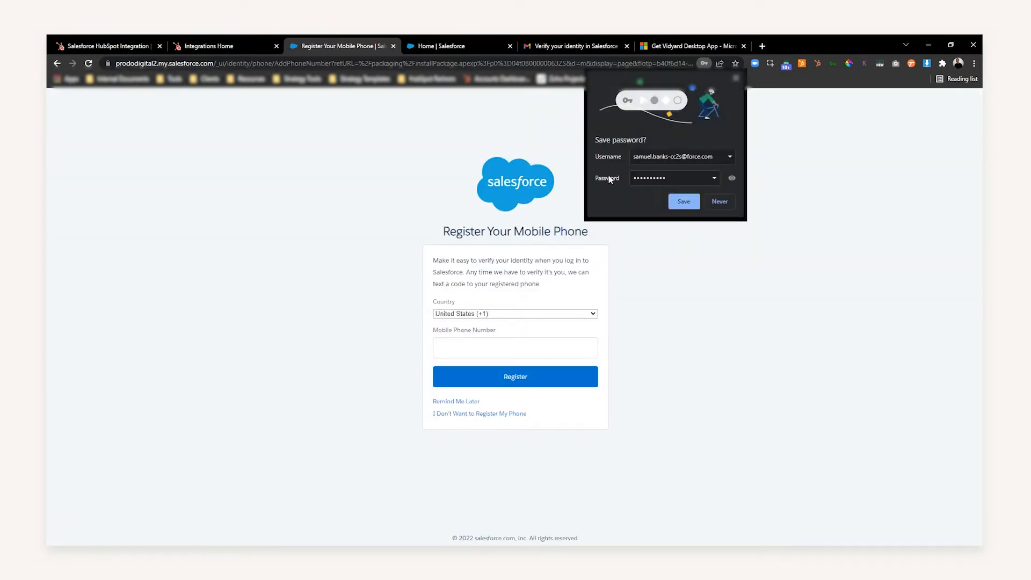
{"action": "left_click", "coordinate": [736, 78]}
{"action": "left_click", "coordinate": [491, 413]}
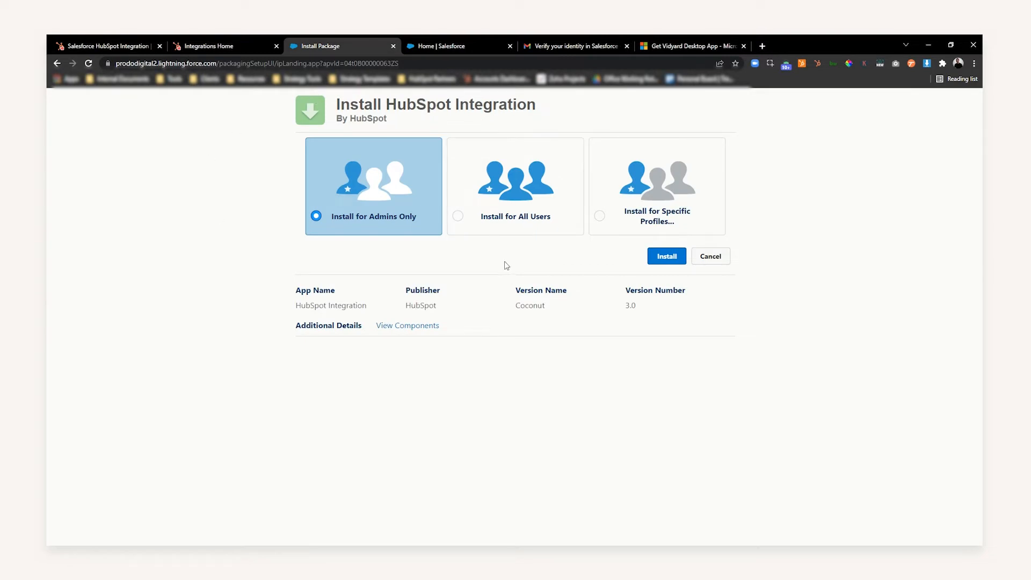
- Install the HubSpot Integration package for all users, granting access to the third-party websites, and finish the installation
{"action": "left_click", "coordinate": [510, 215]}
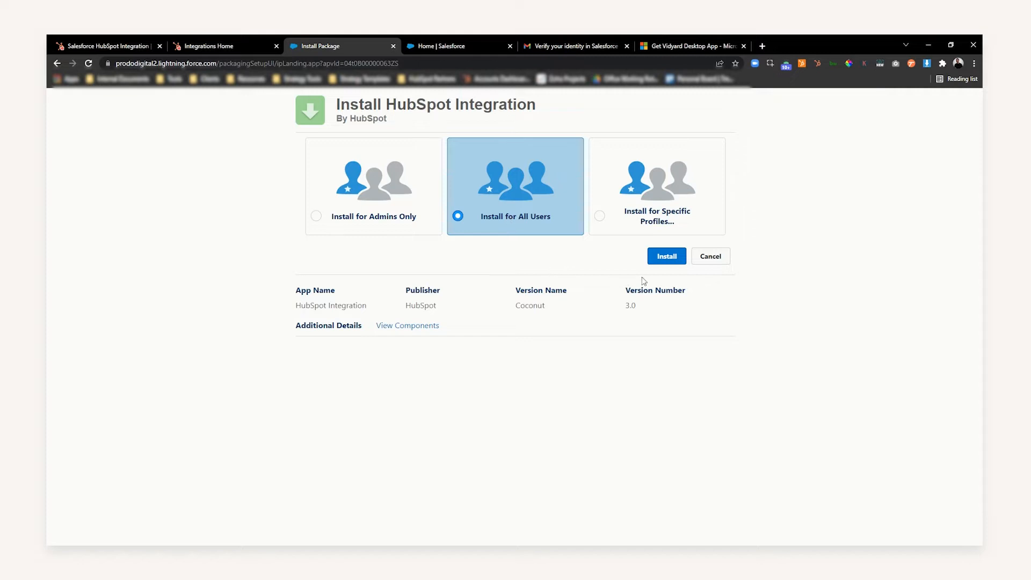
{"action": "left_click", "coordinate": [669, 257]}
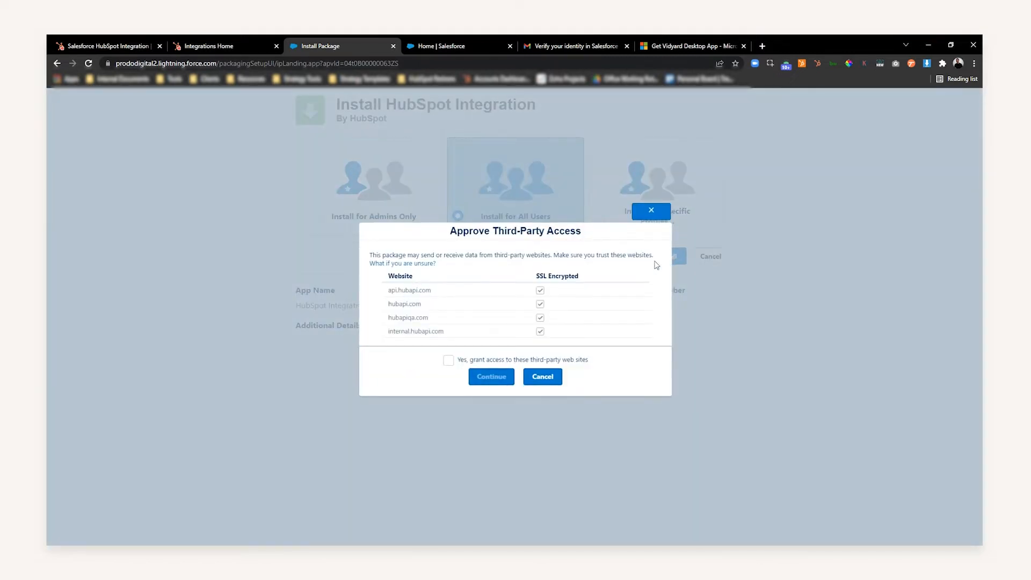
{"action": "left_click_drag", "start_coordinate": [479, 232], "coordinate": [537, 234]}
{"action": "left_click", "coordinate": [533, 244]}
{"action": "left_click", "coordinate": [451, 363]}
{"action": "left_click", "coordinate": [498, 381]}
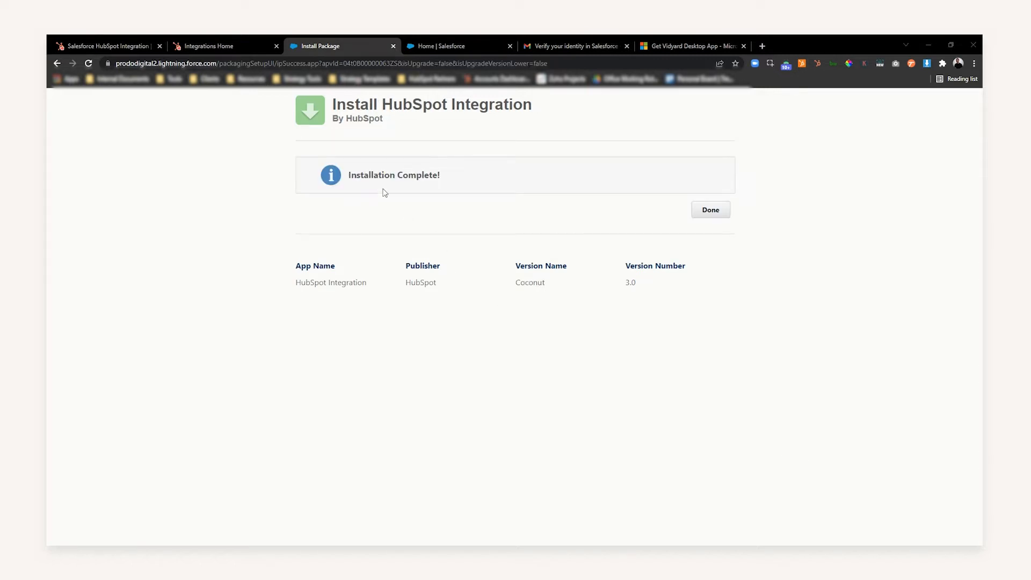
{"action": "left_click", "coordinate": [706, 210]}
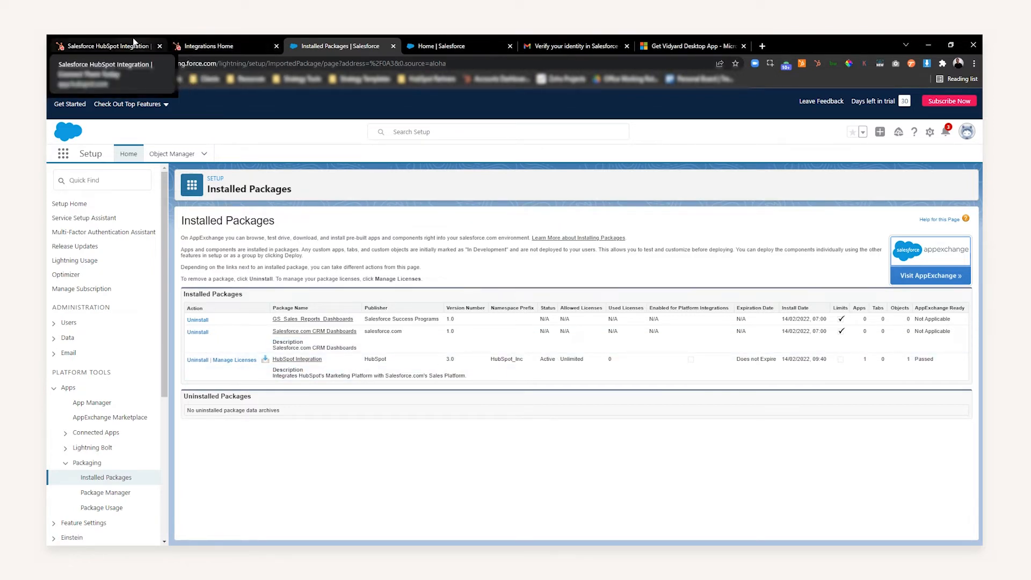
- Return to the HubSpot integration setup, continue past the package installation, and choose to add HubSpot to Salesforce
{"action": "left_click", "coordinate": [196, 44]}
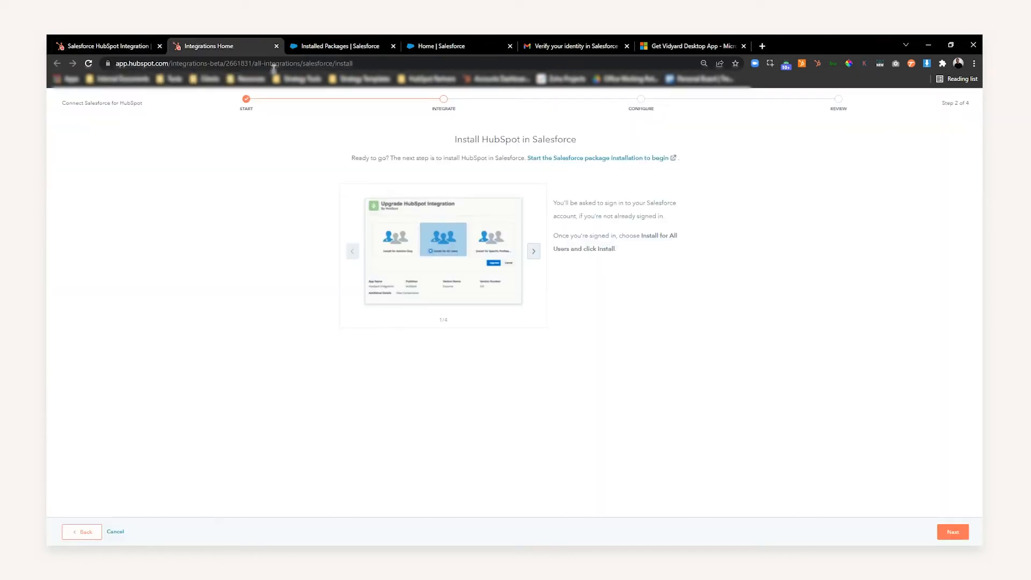
{"action": "left_click", "coordinate": [953, 532]}
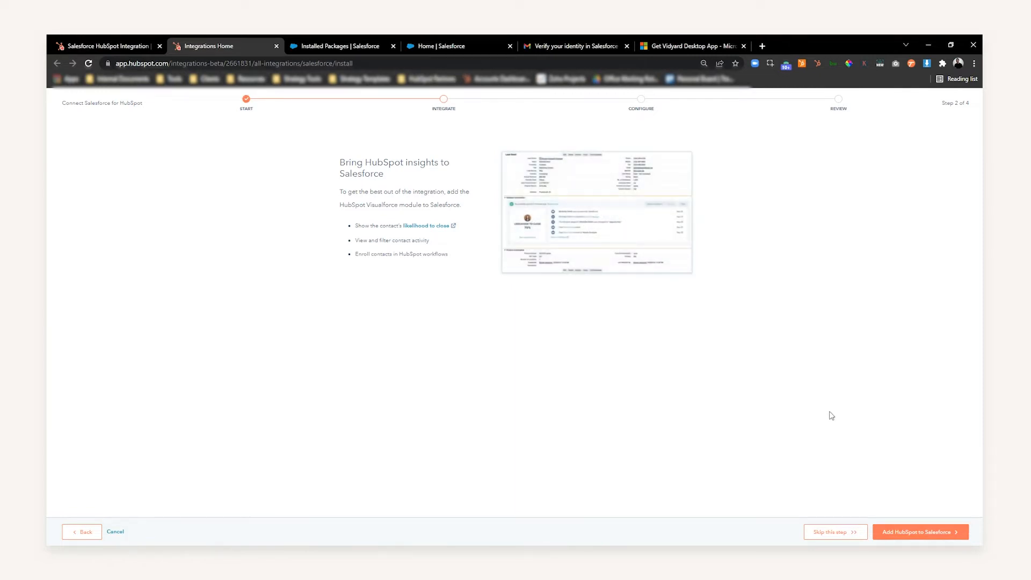
{"action": "left_click", "coordinate": [880, 537]}
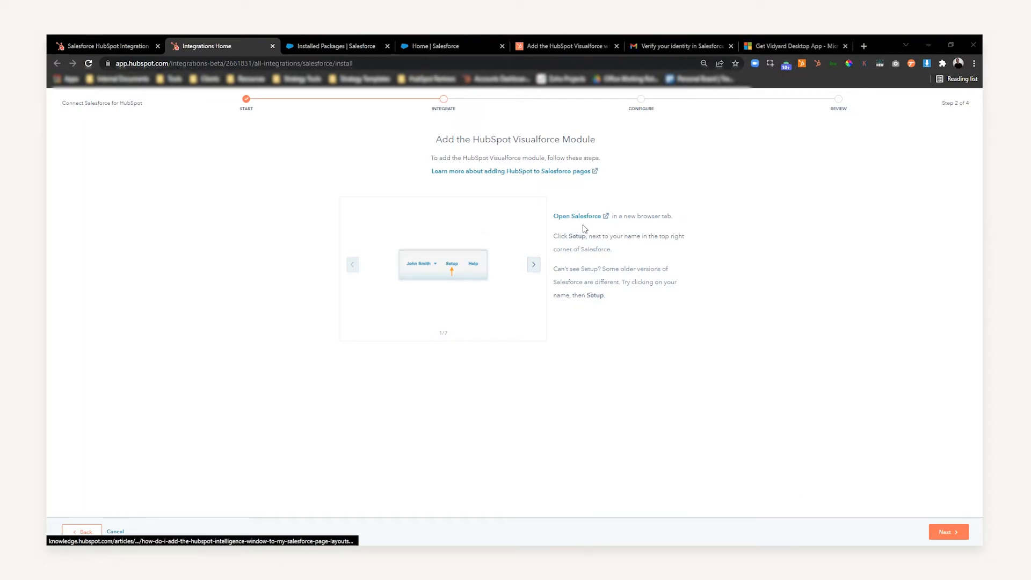
- Switch to Salesforce Setup and open the Object Manager under Objects and Fields
{"action": "left_click", "coordinate": [319, 45]}
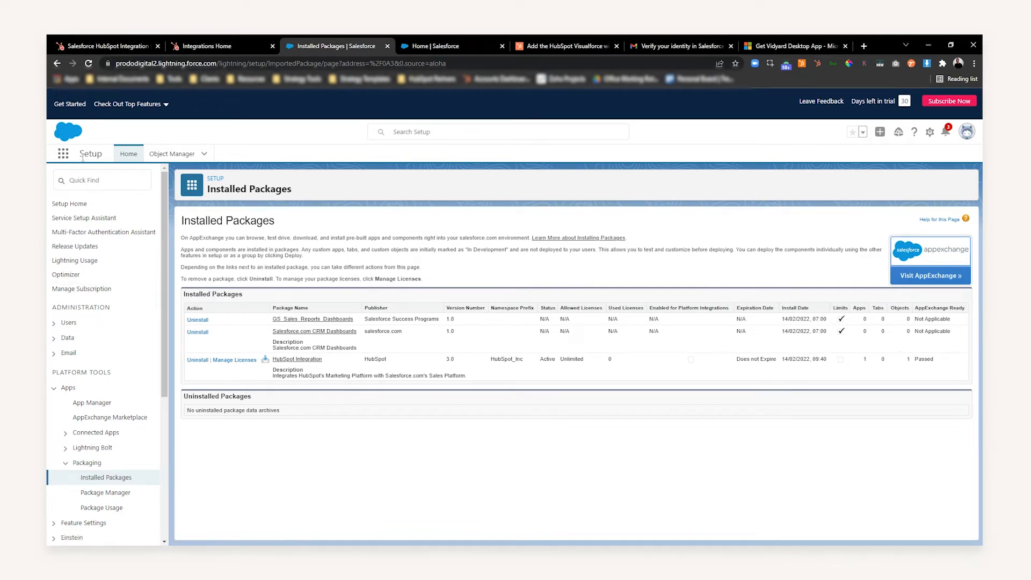
{"action": "left_click_drag", "start_coordinate": [80, 151], "coordinate": [93, 152]}
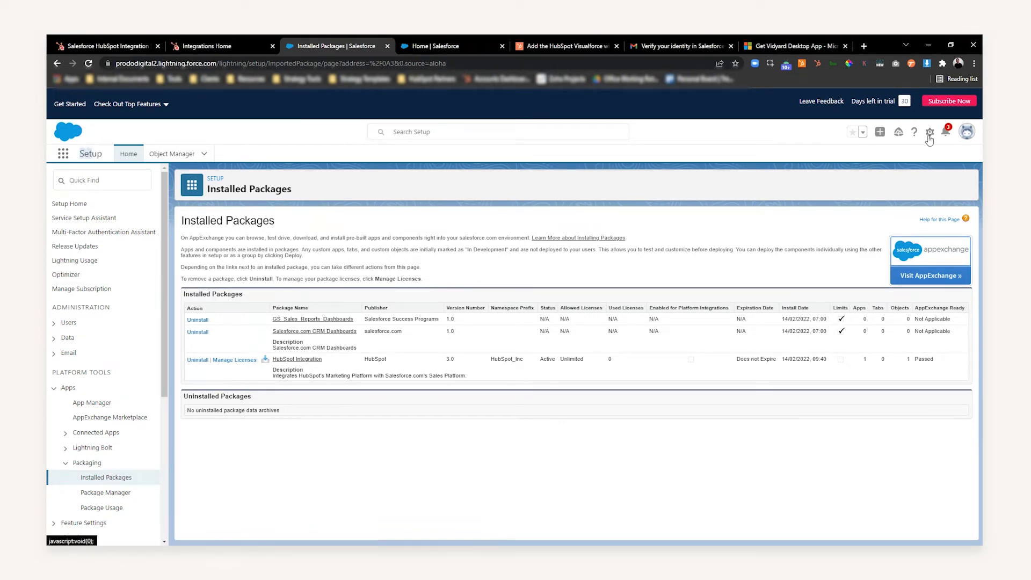
{"action": "scroll", "coordinate": [140, 278], "scroll_direction": "down", "scroll_amount": 3}
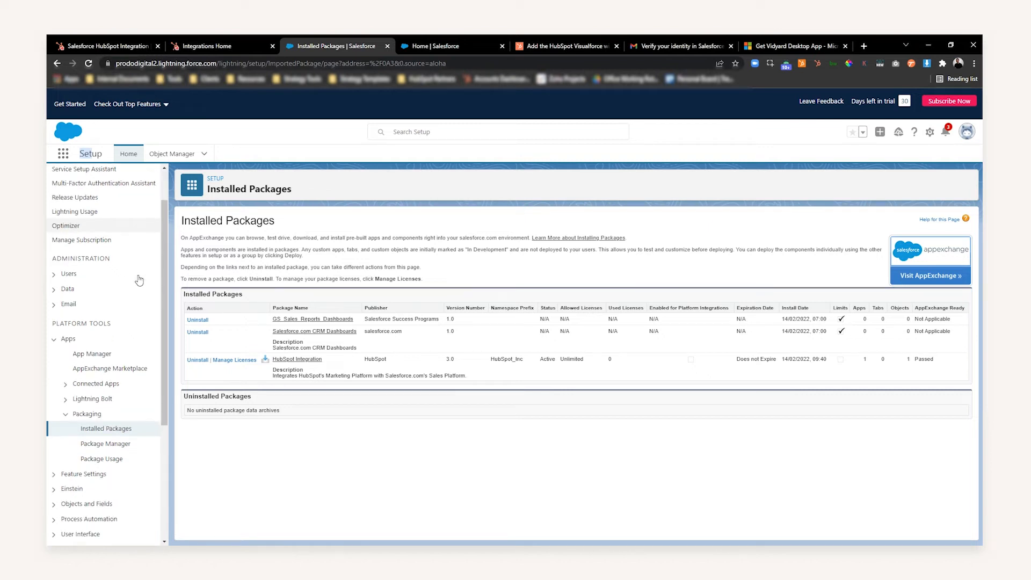
{"action": "scroll", "coordinate": [139, 278], "scroll_direction": "down", "scroll_amount": 1}
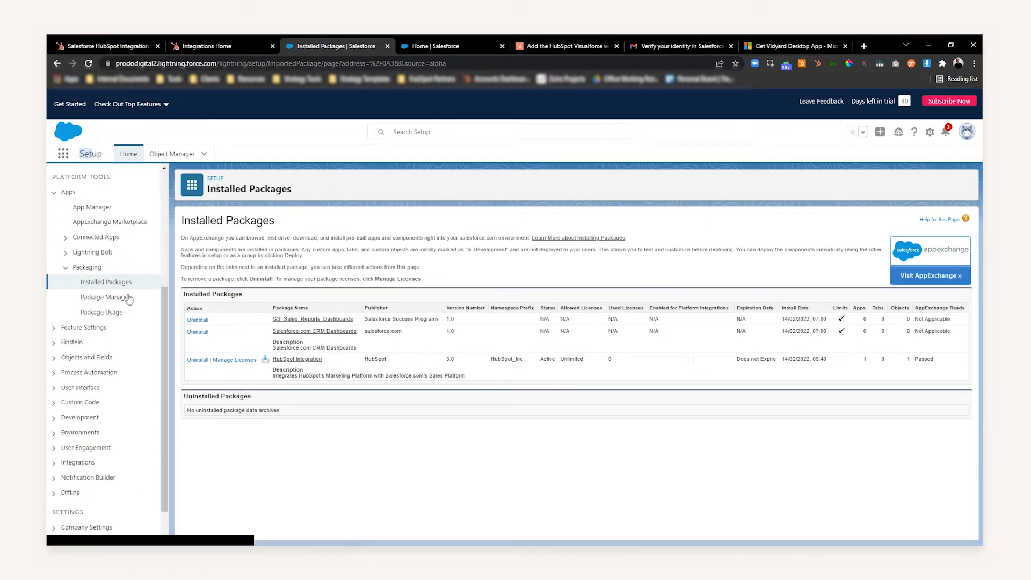
{"action": "left_click", "coordinate": [87, 358]}
{"action": "left_click", "coordinate": [96, 372]}
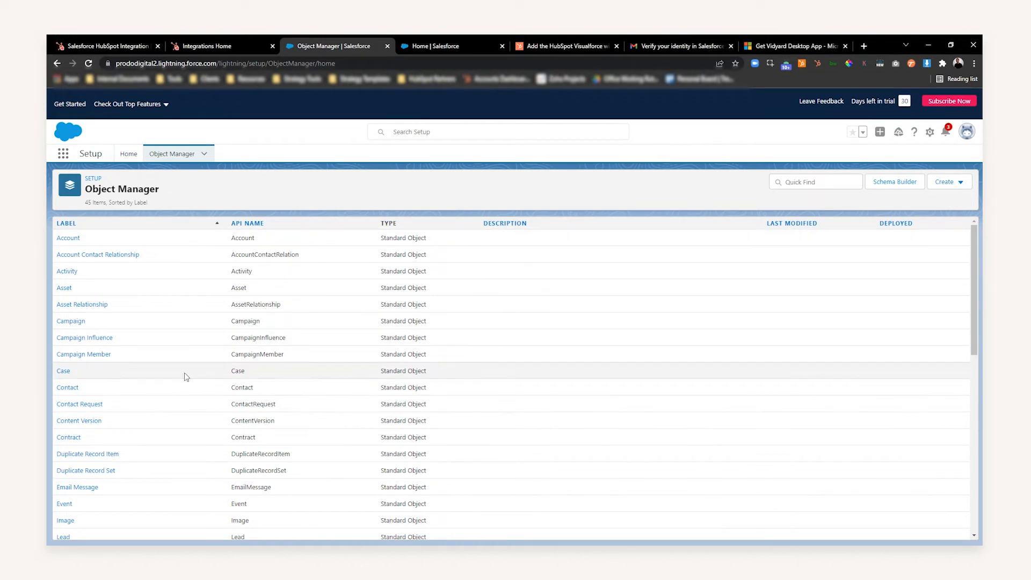
- Open the Contact object's page layouts and edit the Contact Layout
{"action": "left_click", "coordinate": [67, 387]}
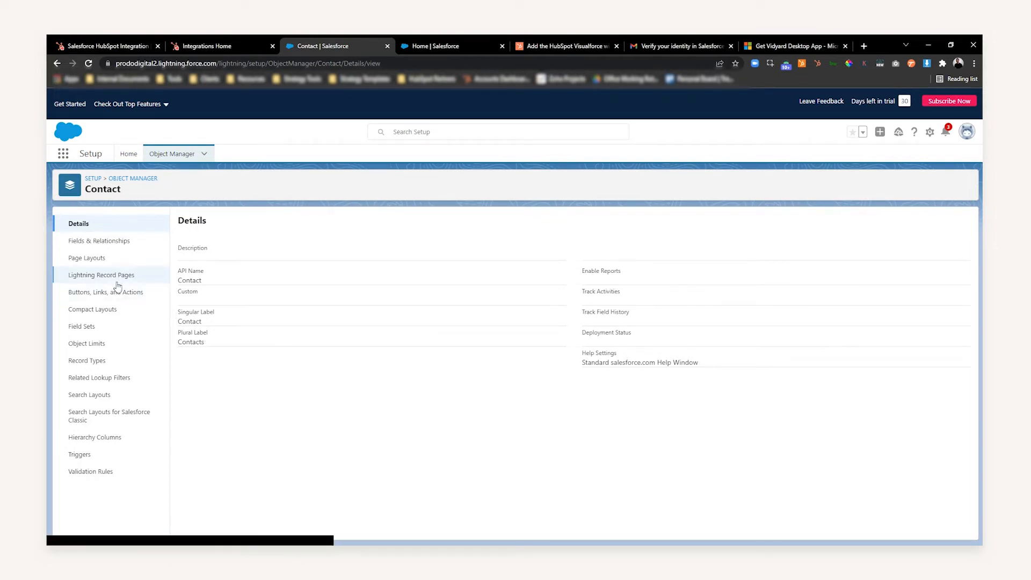
{"action": "left_click", "coordinate": [86, 262]}
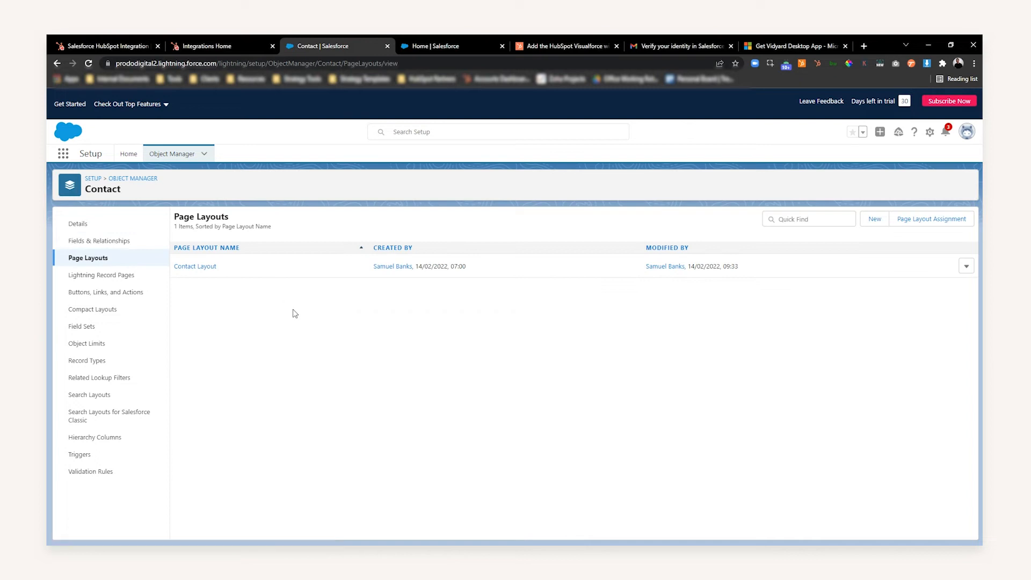
{"action": "left_click", "coordinate": [200, 268]}
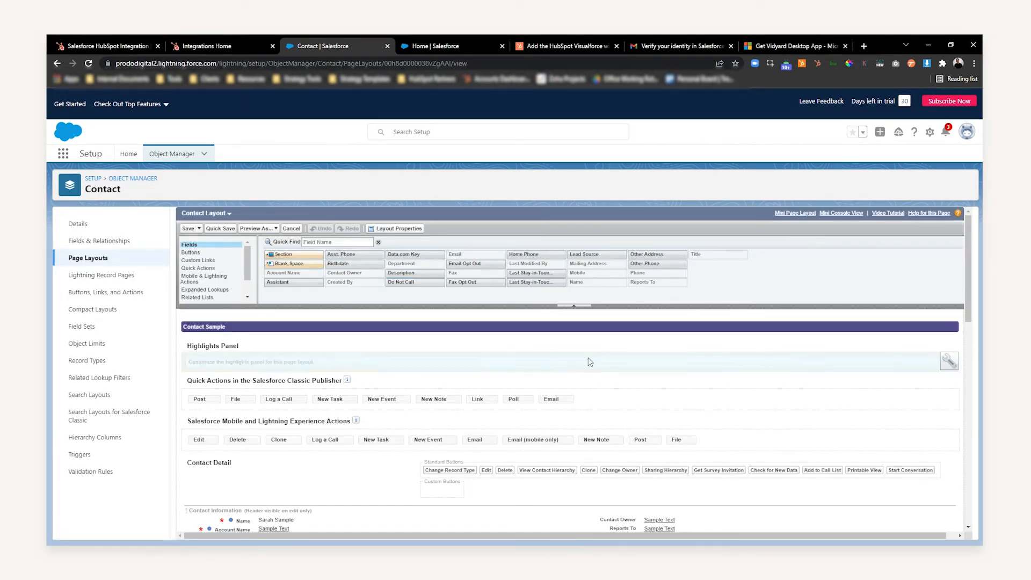
- Add a one-column section named HubSpot Insights between Contact Information and Address Information in the layout
{"action": "scroll", "coordinate": [365, 349], "scroll_direction": "down", "scroll_amount": 3}
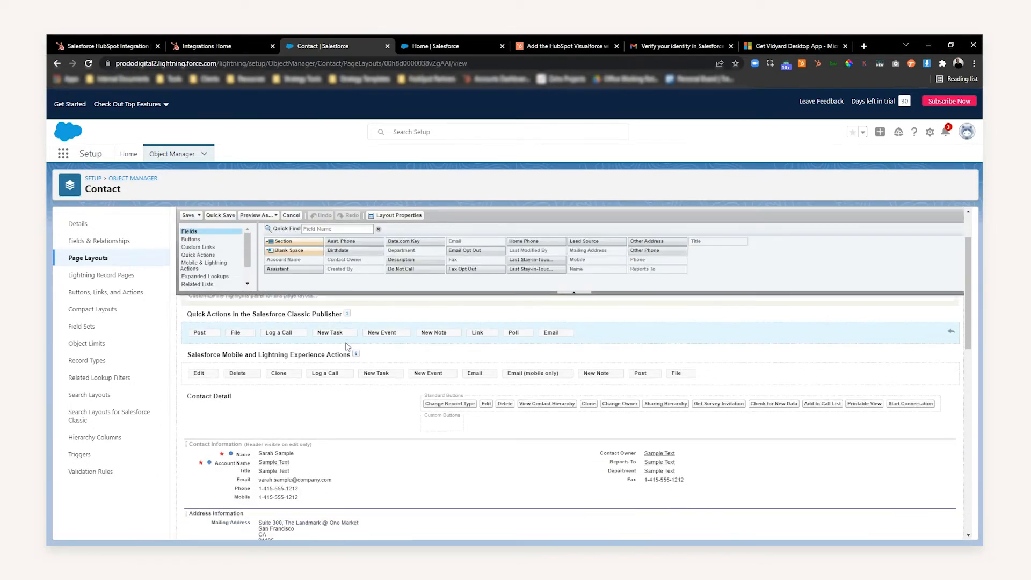
{"action": "scroll", "coordinate": [347, 347], "scroll_direction": "down", "scroll_amount": 1}
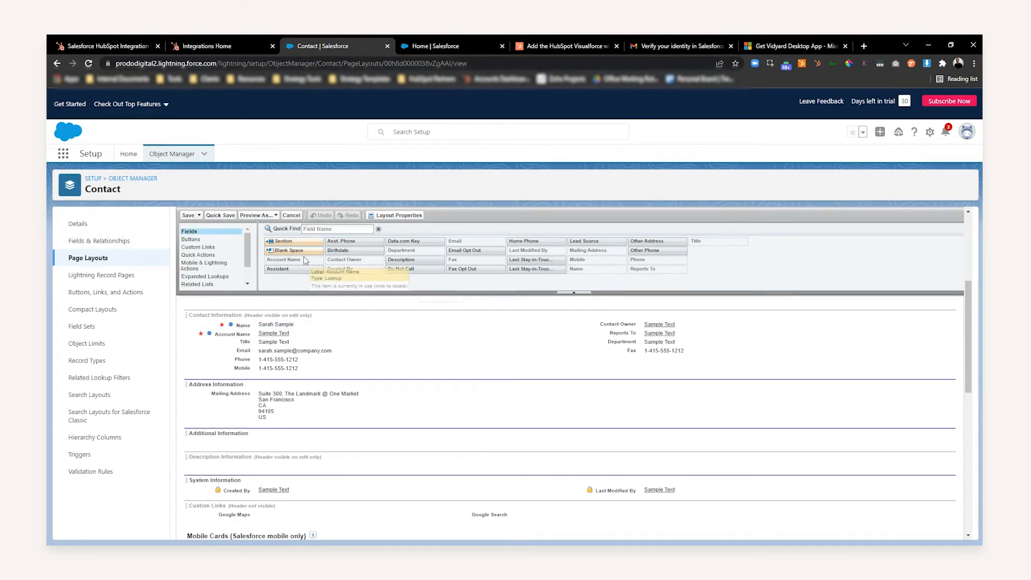
{"action": "left_click_drag", "start_coordinate": [292, 241], "coordinate": [247, 380]}
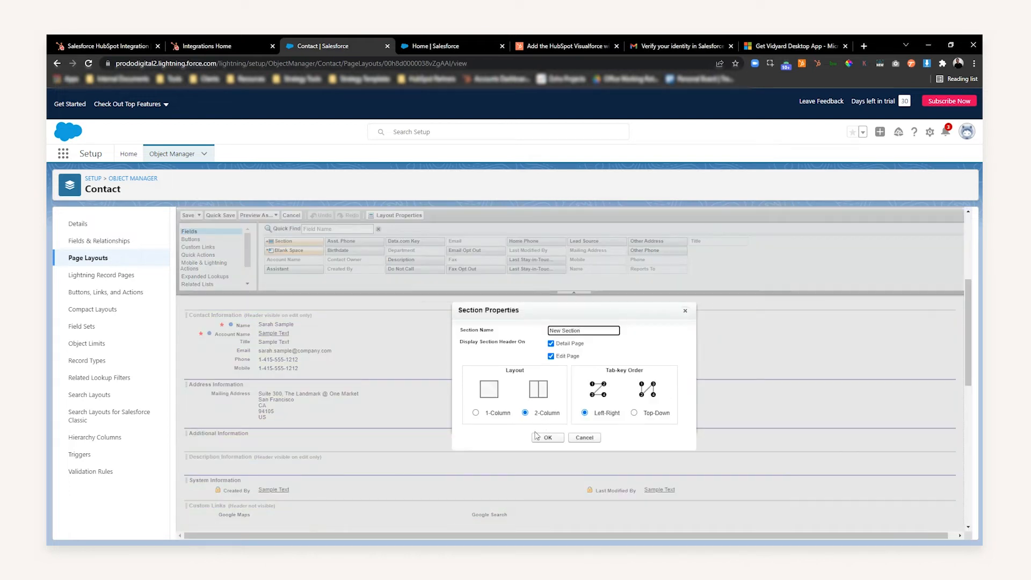
{"action": "key", "text": "ctrl+a"}
{"action": "type", "text": "H"}
{"action": "left_click", "coordinate": [475, 412]}
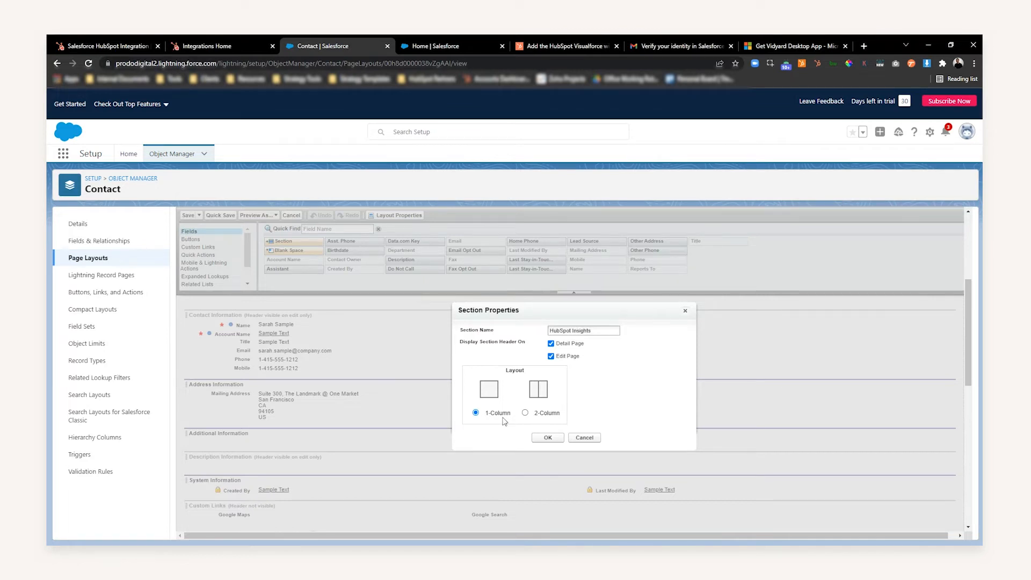
{"action": "left_click", "coordinate": [547, 437]}
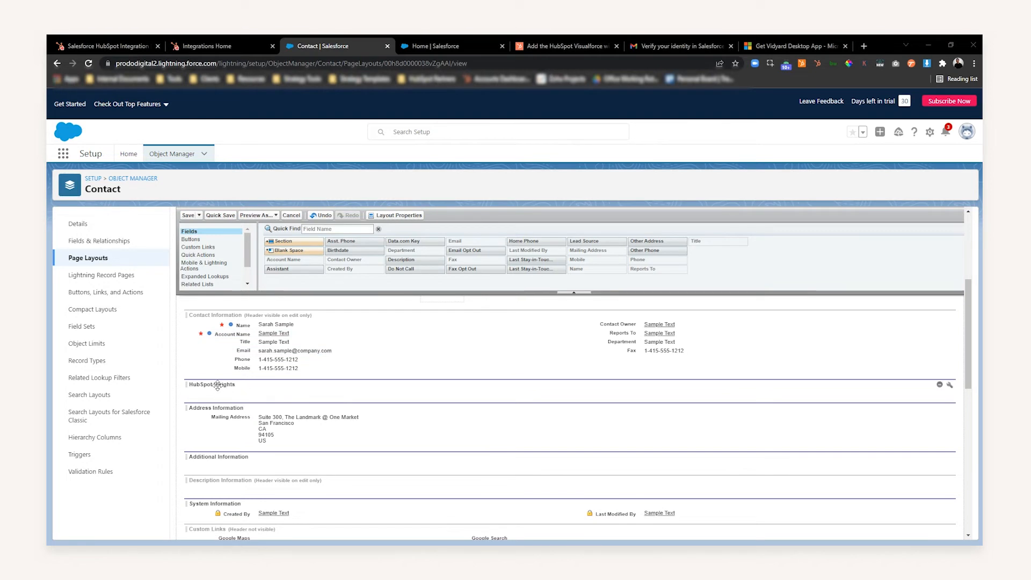
- Place the HubSpot Contact Intelligence Visualforce page in the HubSpot Insights section
{"action": "left_click_drag", "start_coordinate": [247, 250], "coordinate": [248, 263]}
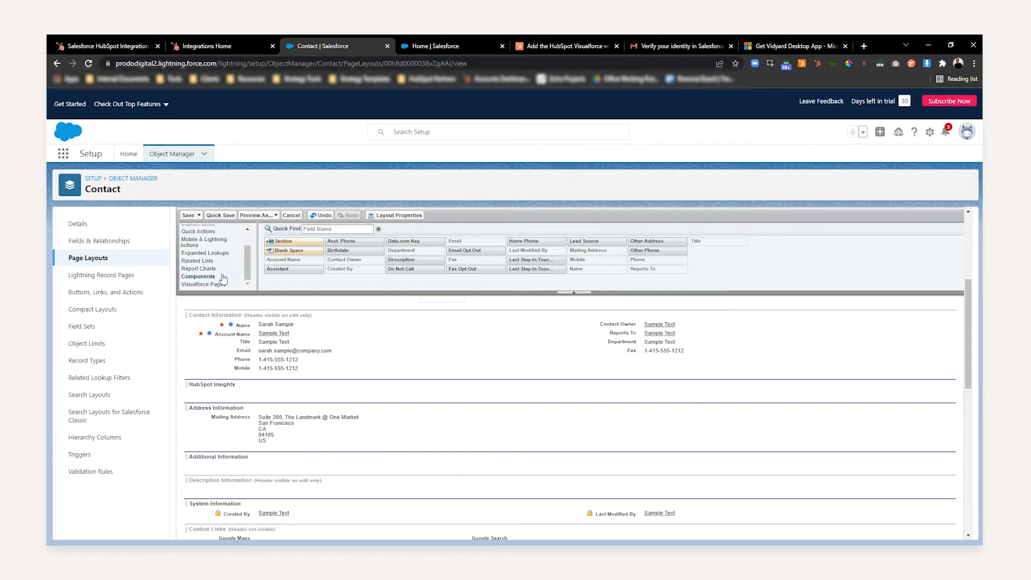
{"action": "left_click", "coordinate": [209, 286]}
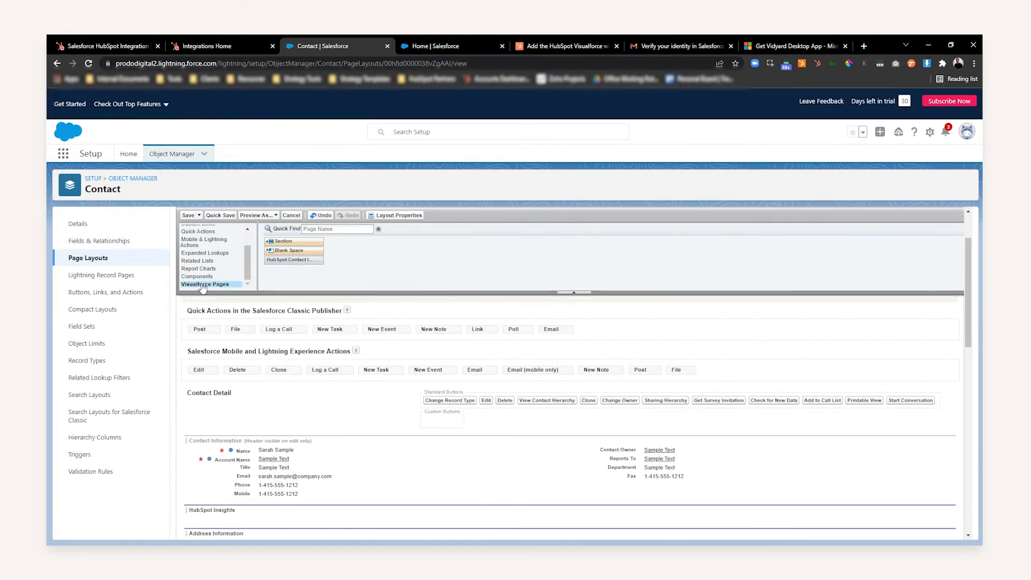
{"action": "scroll", "coordinate": [327, 298], "scroll_direction": "down", "scroll_amount": 3}
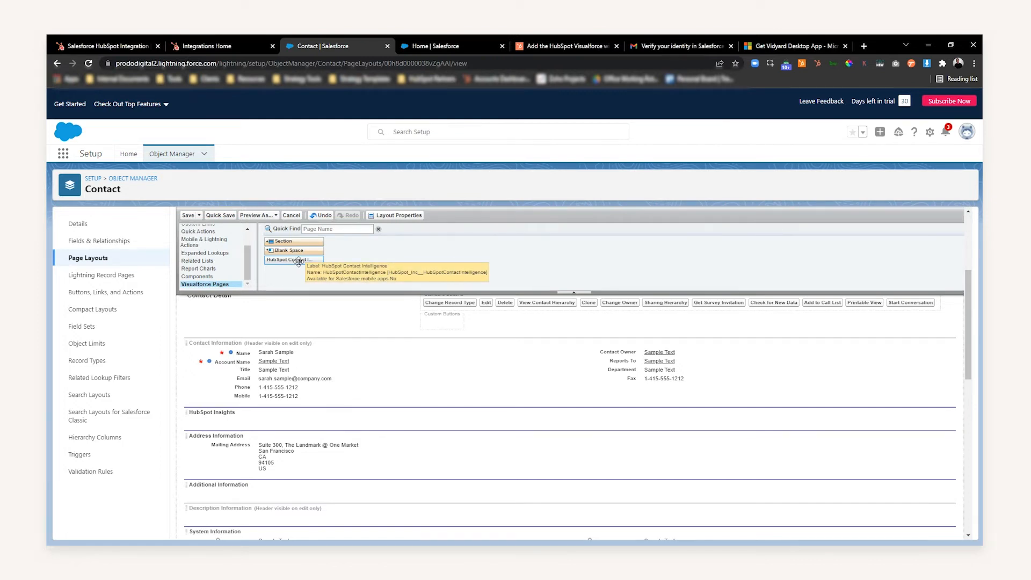
{"action": "left_click_drag", "start_coordinate": [299, 262], "coordinate": [251, 419]}
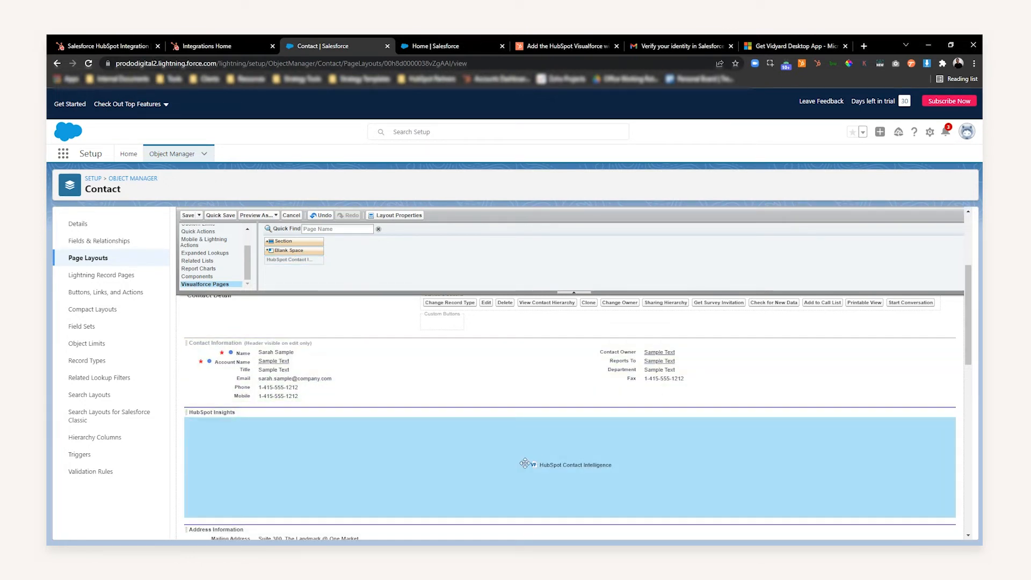
- Set the HubSpot Contact Intelligence Visualforce page's height to 315 pixels and save the Contact Layout
{"action": "double_click", "coordinate": [802, 450]}
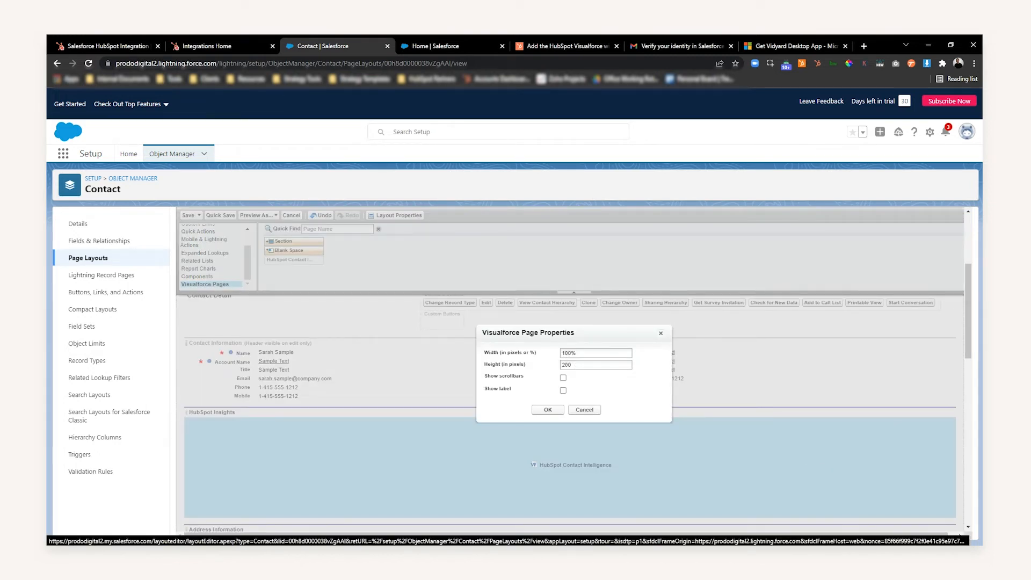
{"action": "left_click", "coordinate": [571, 366]}
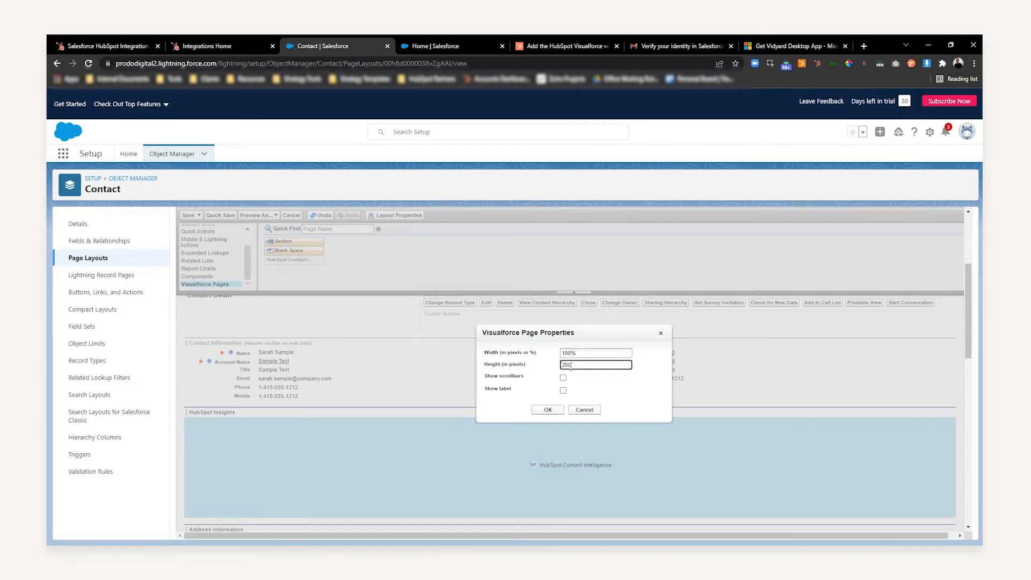
{"action": "type", "text": "315"}
{"action": "left_click", "coordinate": [546, 408]}
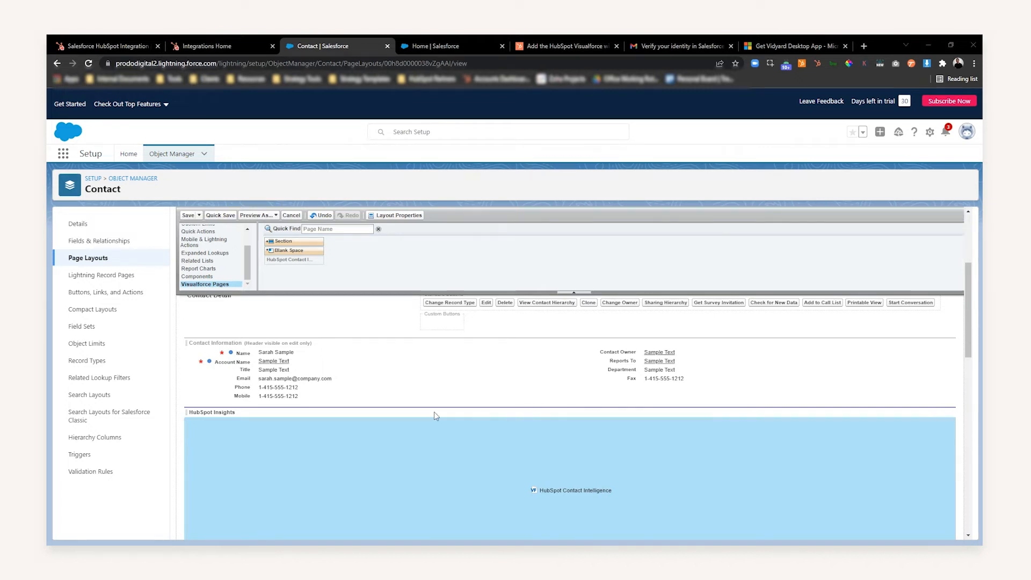
{"action": "left_click", "coordinate": [187, 216]}
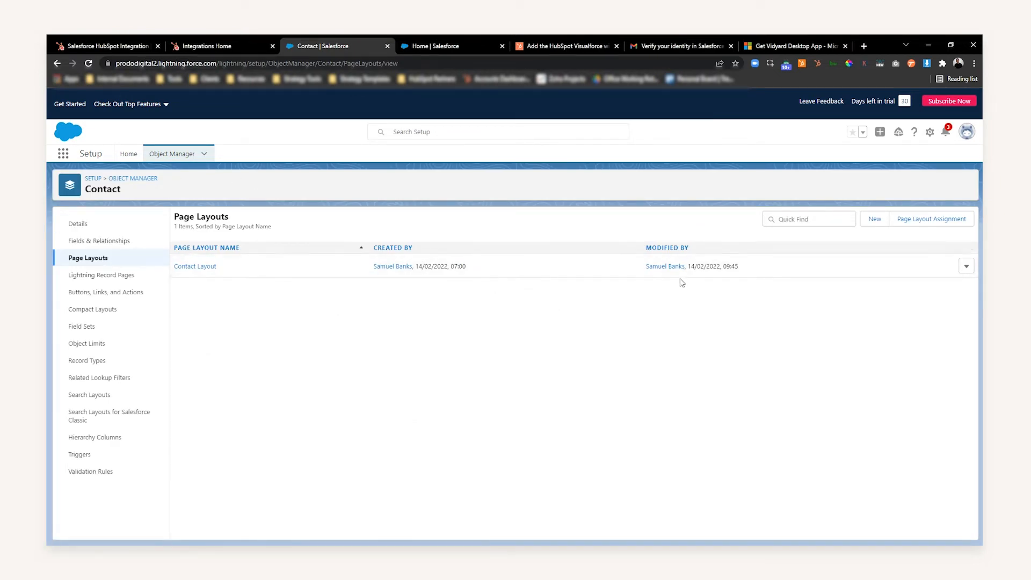
- Go to the Sales app, show the All Contacts list and open the first contact, the VP Sales at Global Media
{"action": "left_click", "coordinate": [63, 155]}
{"action": "left_click", "coordinate": [88, 216]}
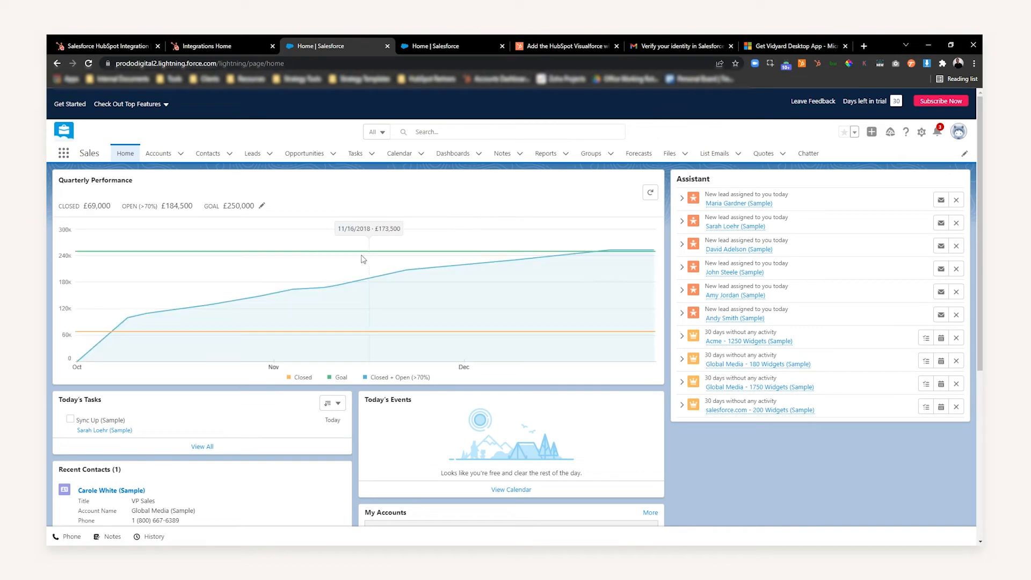
{"action": "left_click", "coordinate": [225, 157]}
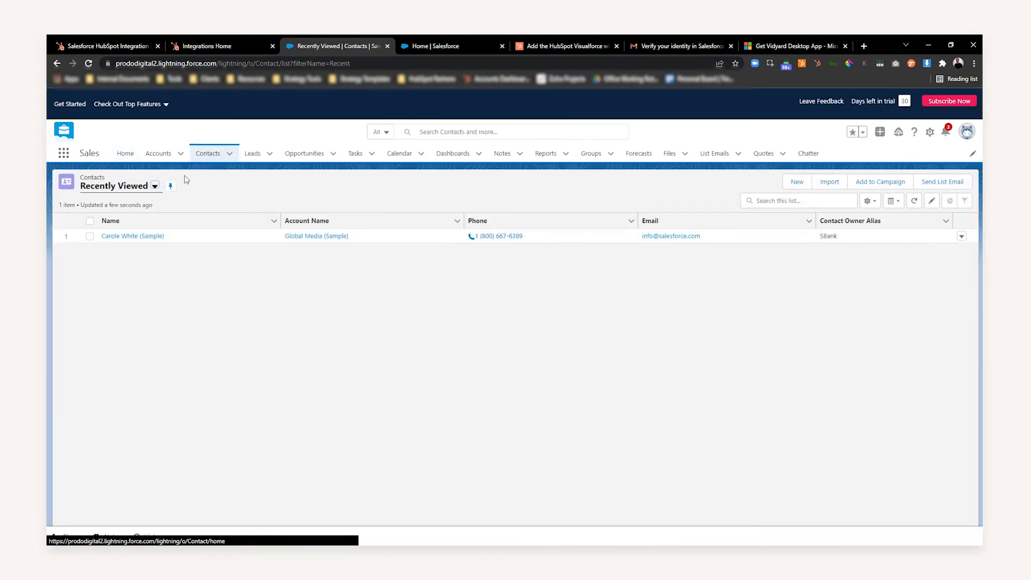
{"action": "left_click", "coordinate": [154, 186]}
{"action": "left_click", "coordinate": [128, 220]}
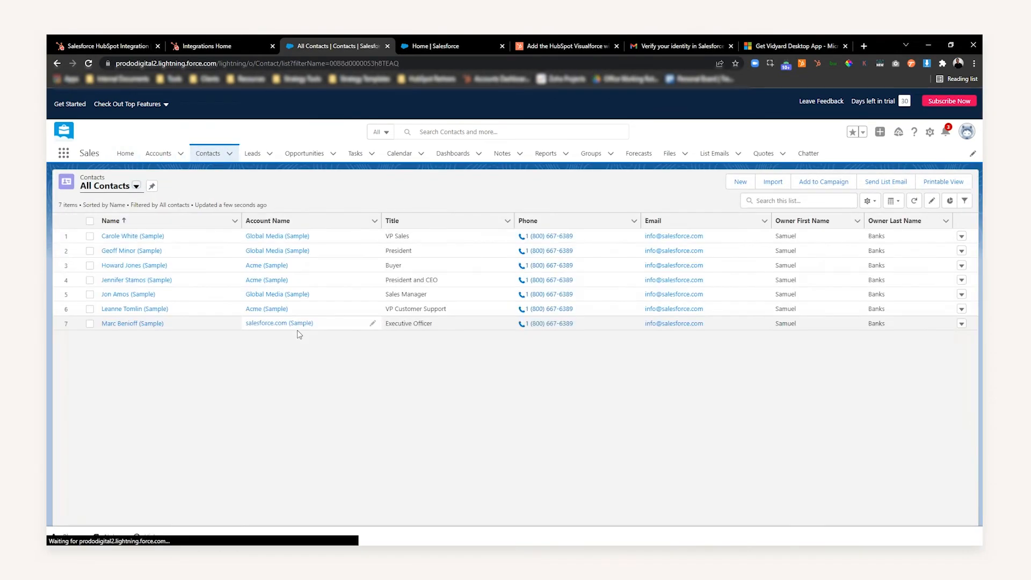
{"action": "left_click", "coordinate": [139, 236]}
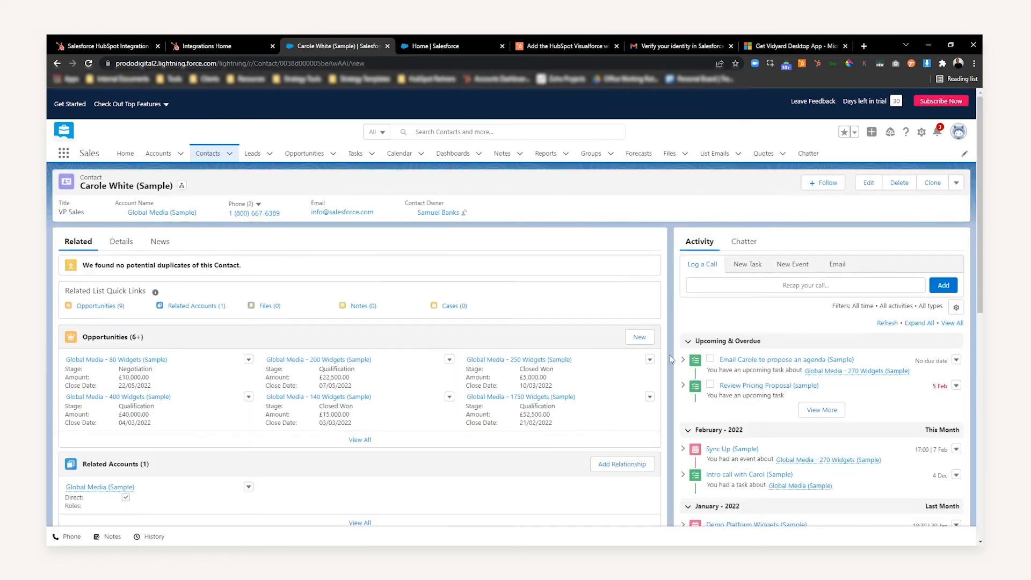
- Show the contact's details and expand the HubSpot Insights section to examine the embedded HubSpot module
{"action": "left_click", "coordinate": [128, 247]}
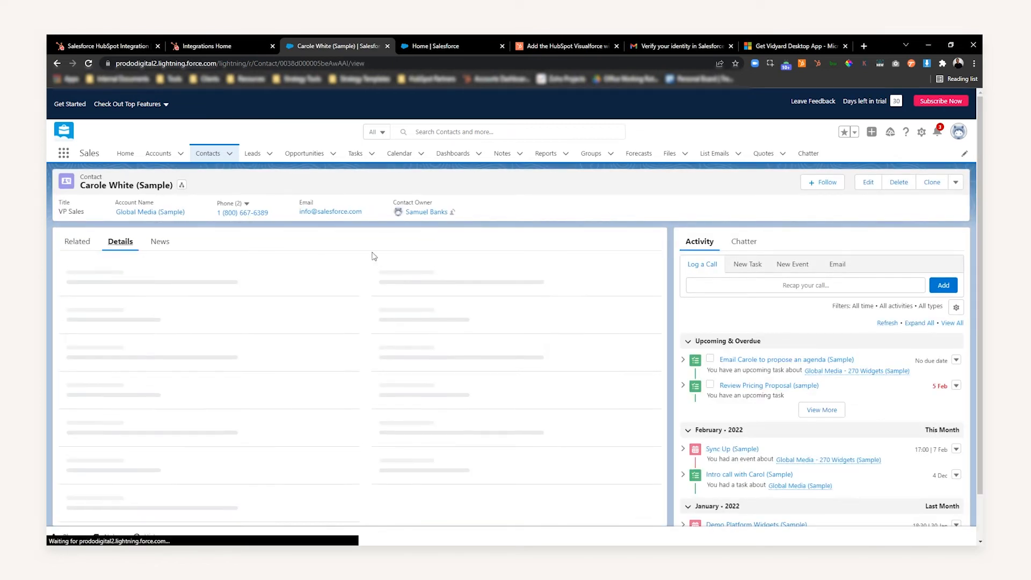
{"action": "left_click", "coordinate": [78, 355]}
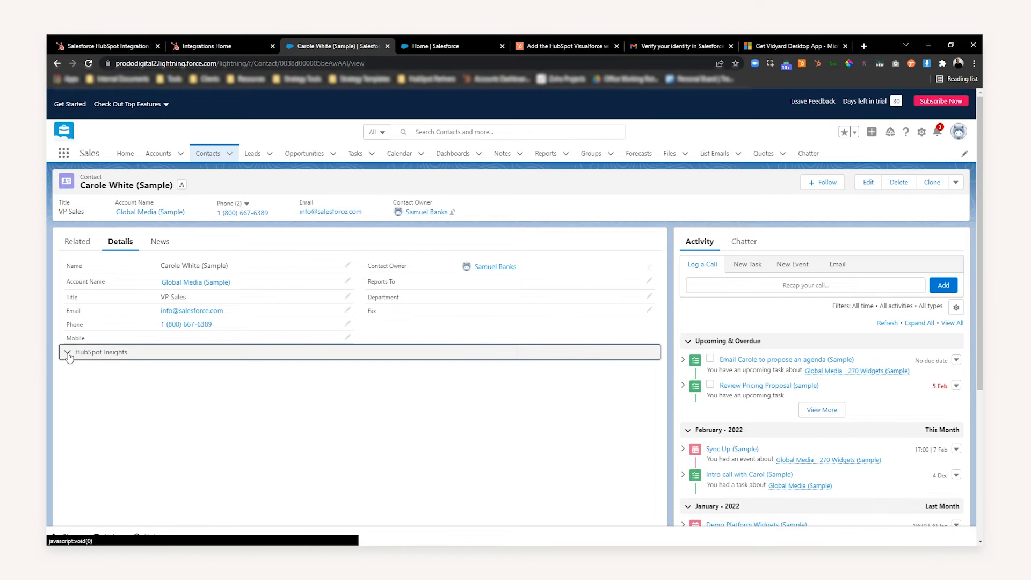
{"action": "left_click", "coordinate": [68, 355]}
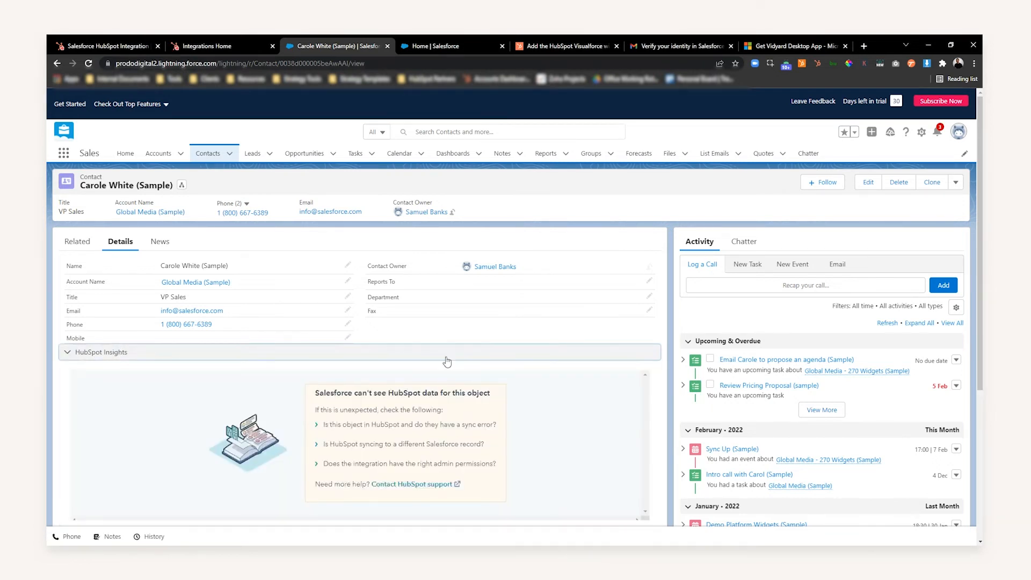
{"action": "scroll", "coordinate": [462, 371], "scroll_direction": "down", "scroll_amount": 1}
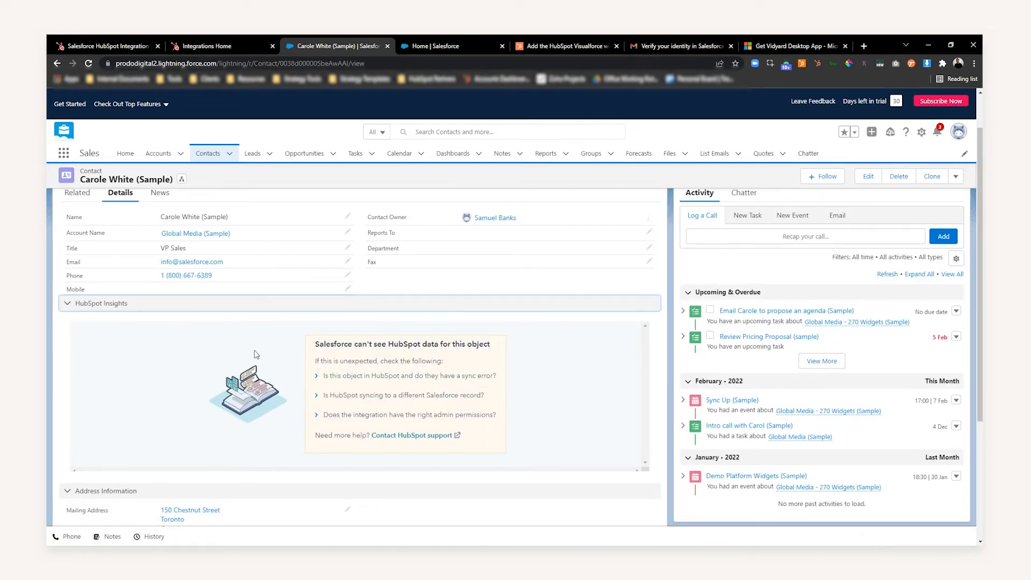
{"action": "left_click_drag", "start_coordinate": [361, 344], "coordinate": [455, 344]}
{"action": "left_click", "coordinate": [462, 344]}
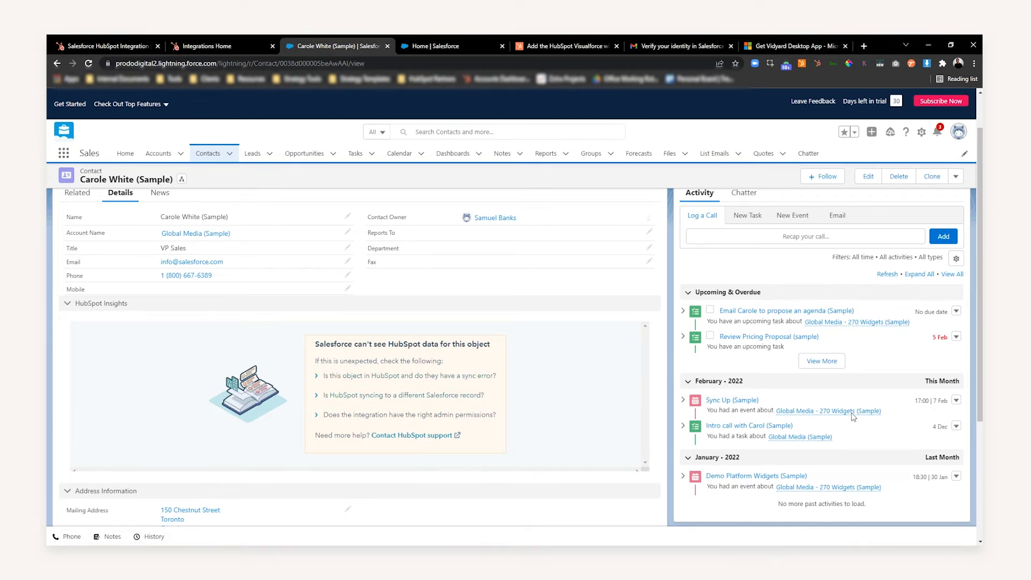
- Return to the HubSpot integration wizard, continue past the Visualforce module instructions and choose Advanced setup for the data sync
{"action": "left_click", "coordinate": [250, 38]}
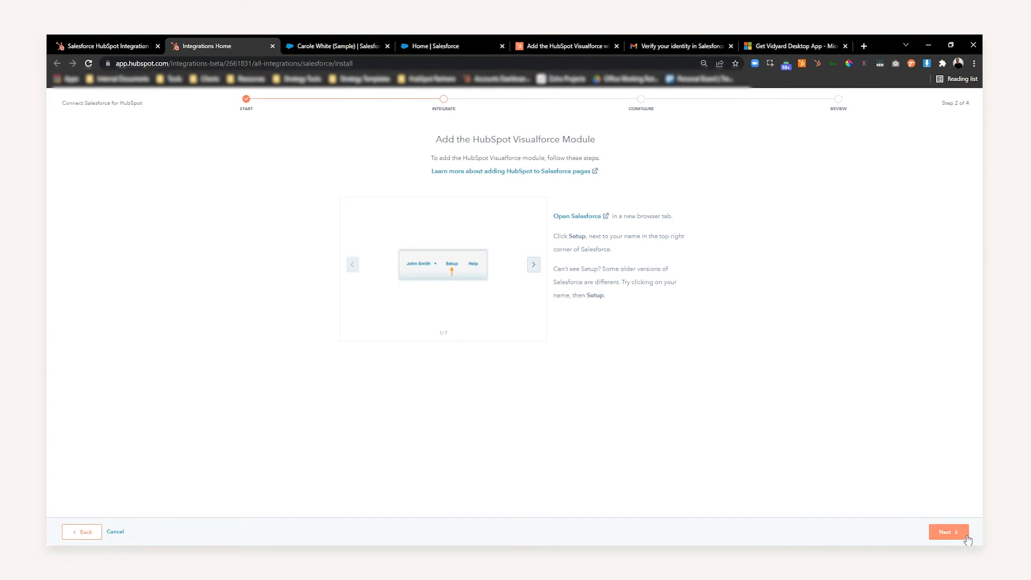
{"action": "left_click", "coordinate": [948, 532]}
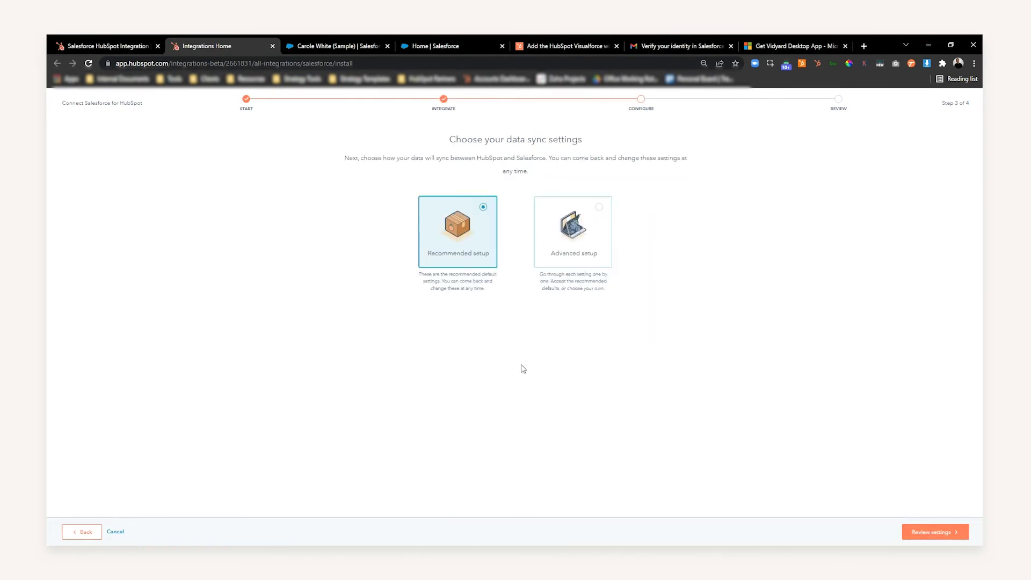
{"action": "triple_click", "coordinate": [439, 278]}
{"action": "left_click", "coordinate": [468, 287]}
{"action": "left_click", "coordinate": [569, 258]}
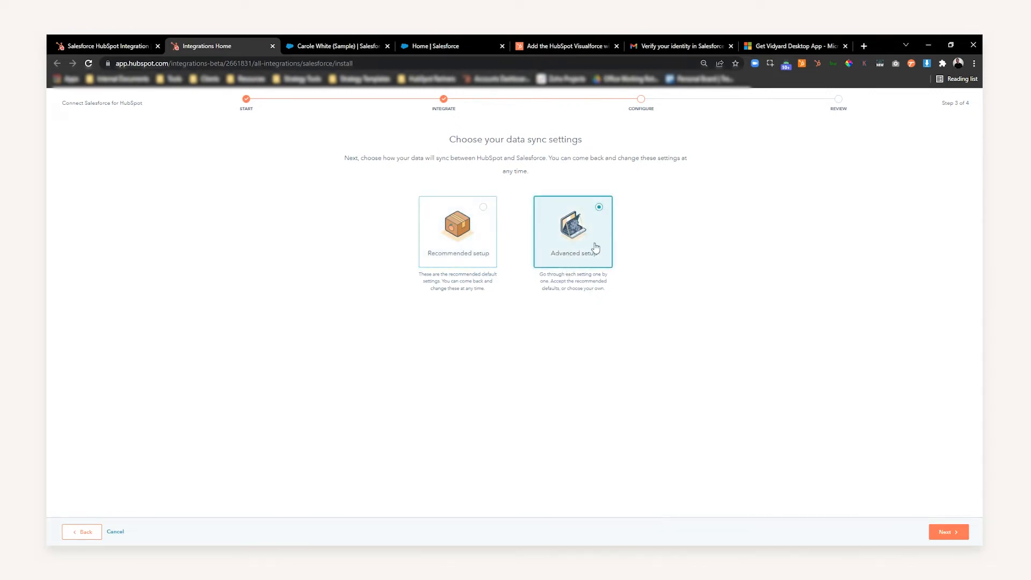
{"action": "left_click", "coordinate": [965, 535]}
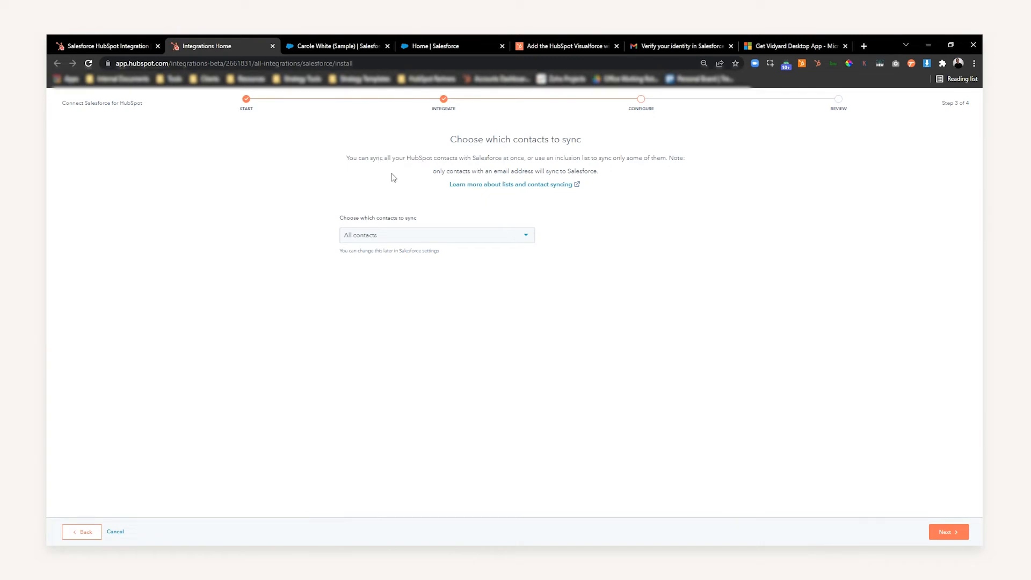
- Select MQL List as the contacts to sync with Salesforce and continue
{"action": "left_click", "coordinate": [421, 236]}
{"action": "left_click", "coordinate": [401, 234]}
{"action": "left_click", "coordinate": [401, 234]}
{"action": "left_click_drag", "start_coordinate": [531, 287], "coordinate": [533, 307]}
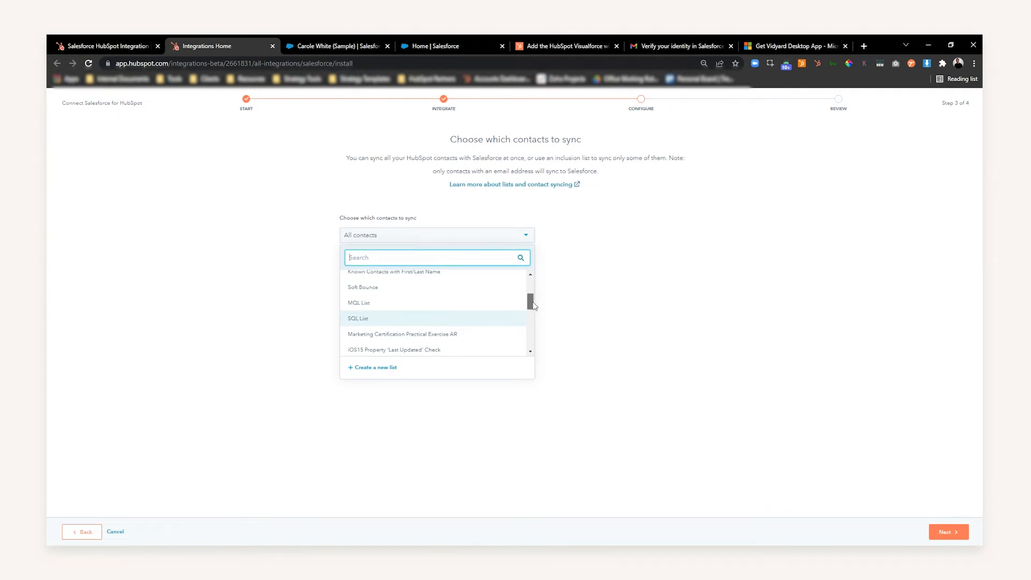
{"action": "left_click_drag", "start_coordinate": [533, 302], "coordinate": [533, 305]}
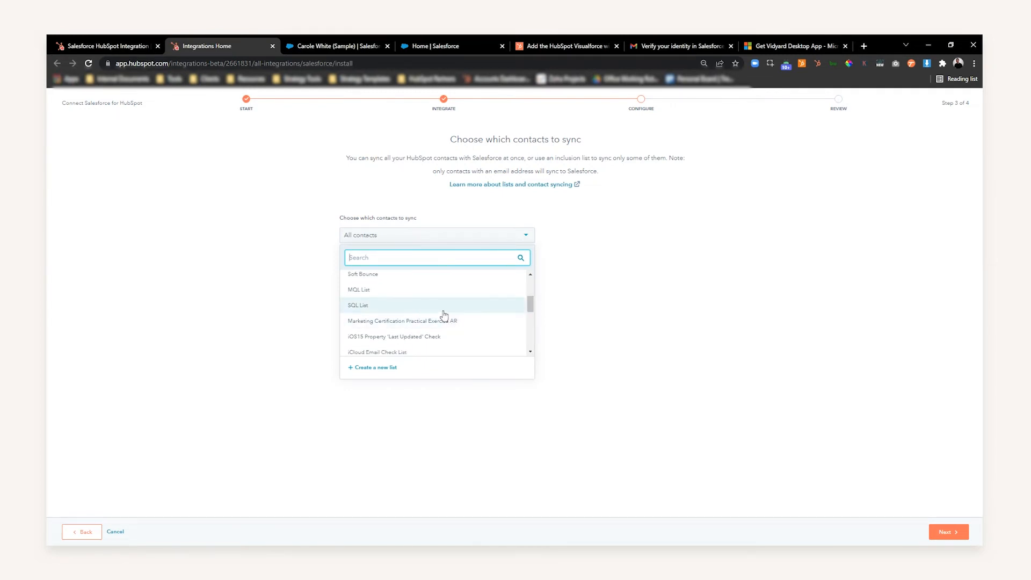
{"action": "left_click", "coordinate": [361, 296]}
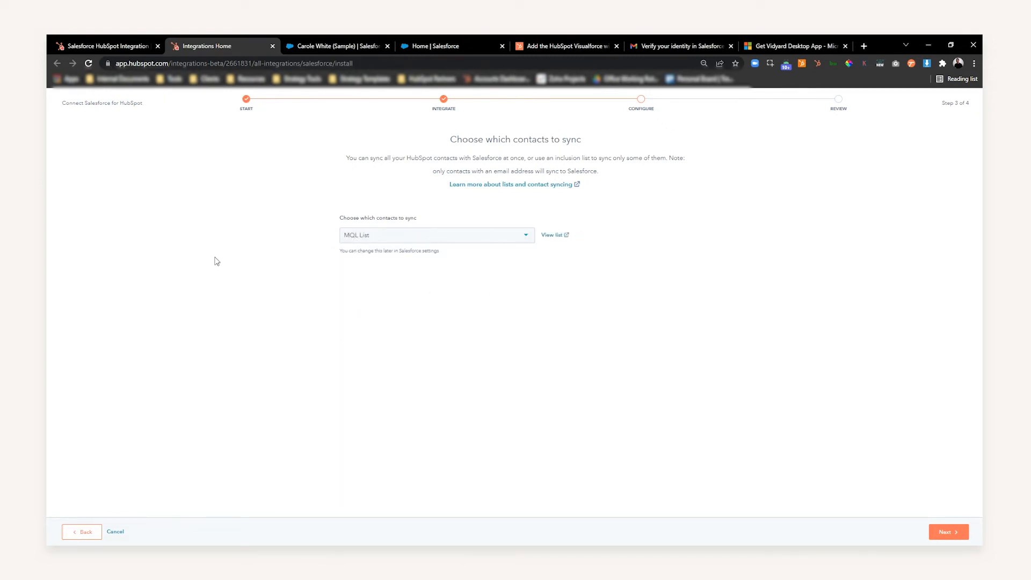
{"action": "left_click", "coordinate": [967, 533]}
- Read the activity and task sync settings and continue to the object and property sync settings
{"action": "left_click_drag", "start_coordinate": [388, 158], "coordinate": [575, 158]}
{"action": "left_click", "coordinate": [535, 157]}
{"action": "left_click_drag", "start_coordinate": [463, 157], "coordinate": [528, 141]}
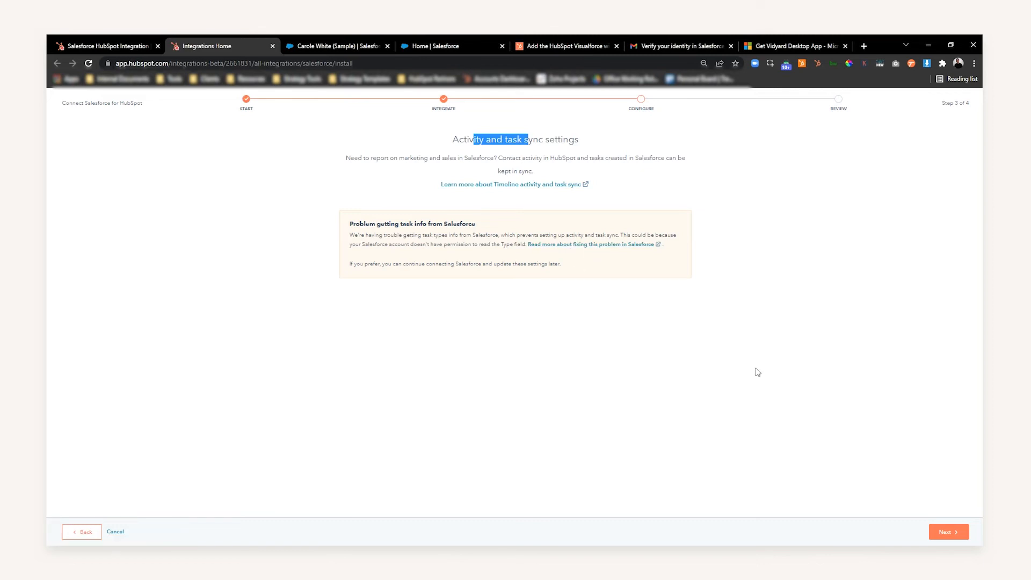
{"action": "left_click", "coordinate": [962, 533]}
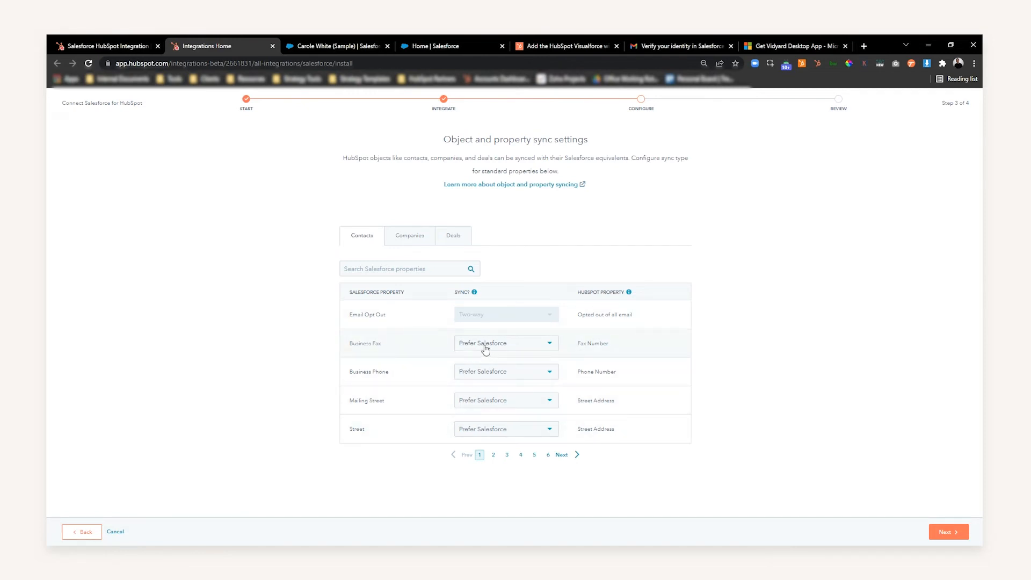
- Examine the sync options for the Business Fax property and look through the pages of contact property mappings
{"action": "left_click", "coordinate": [507, 347]}
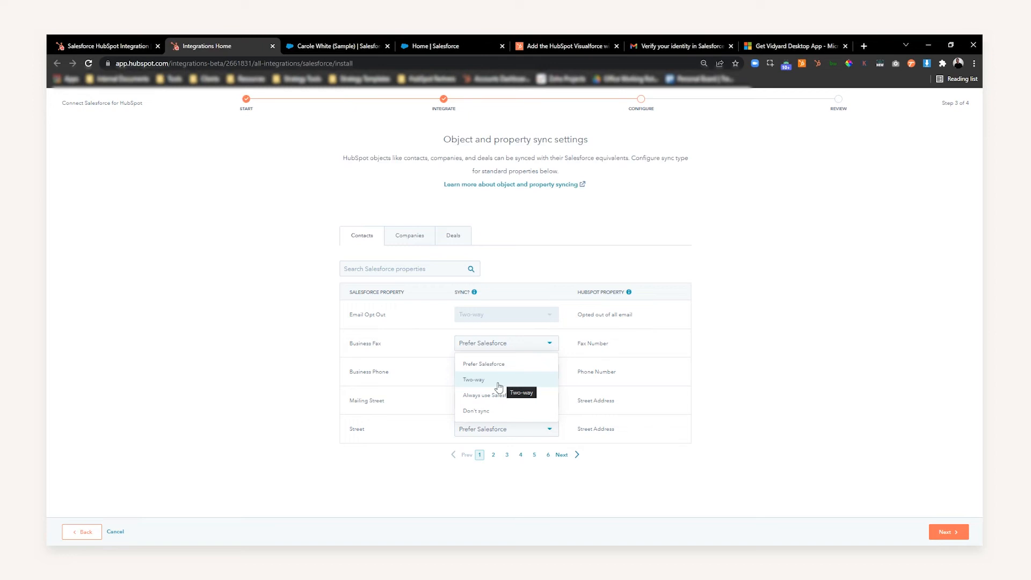
{"action": "left_click", "coordinate": [301, 376]}
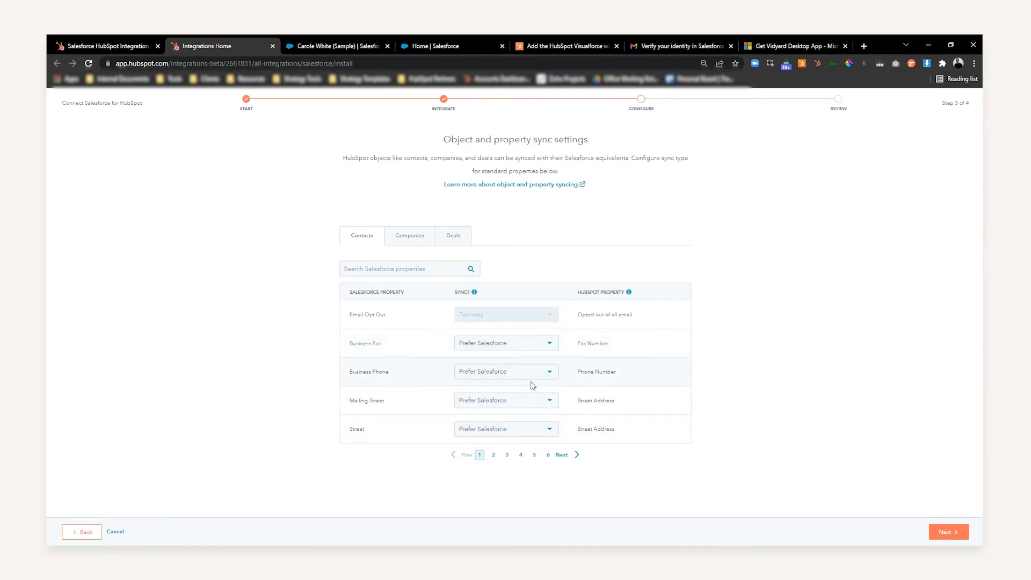
{"action": "left_click", "coordinate": [479, 344]}
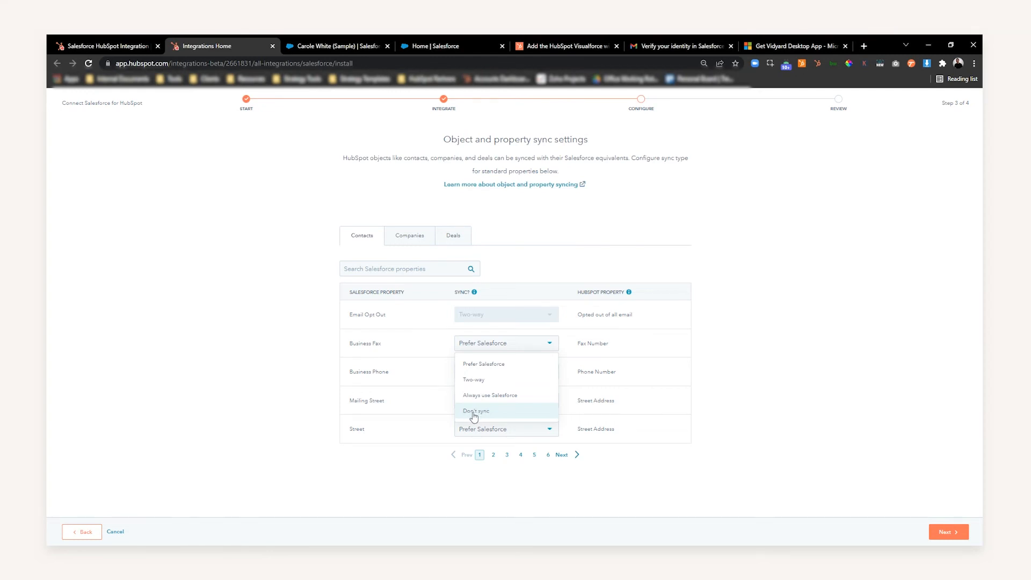
{"action": "left_click", "coordinate": [424, 383]}
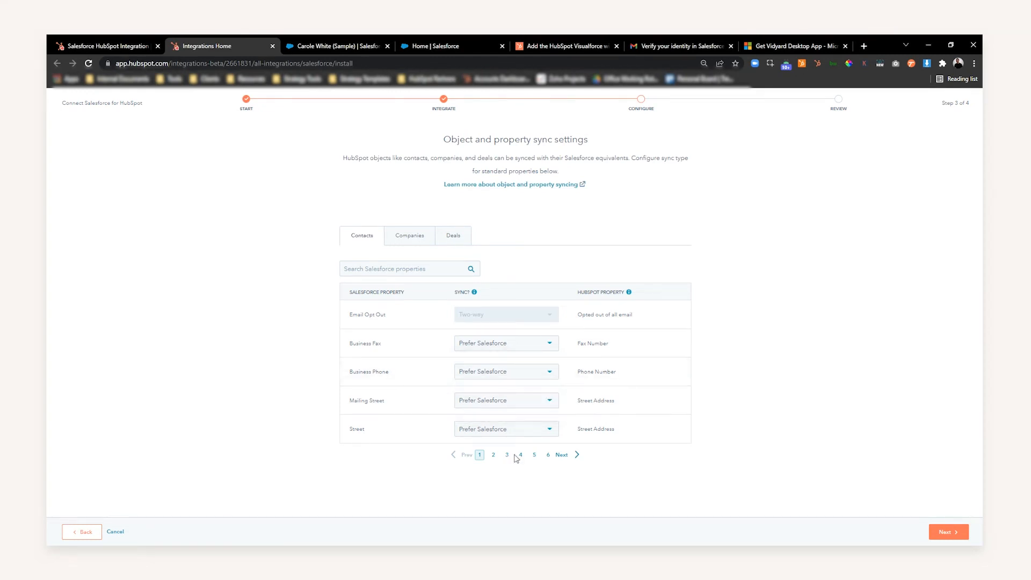
{"action": "left_click", "coordinate": [493, 455]}
{"action": "left_click", "coordinate": [507, 455]}
{"action": "left_click", "coordinate": [520, 455]}
{"action": "left_click", "coordinate": [493, 454]}
{"action": "left_click", "coordinate": [480, 454]}
- Compare the sync settings and property mappings for companies and deals with those for contacts
{"action": "left_click", "coordinate": [407, 237]}
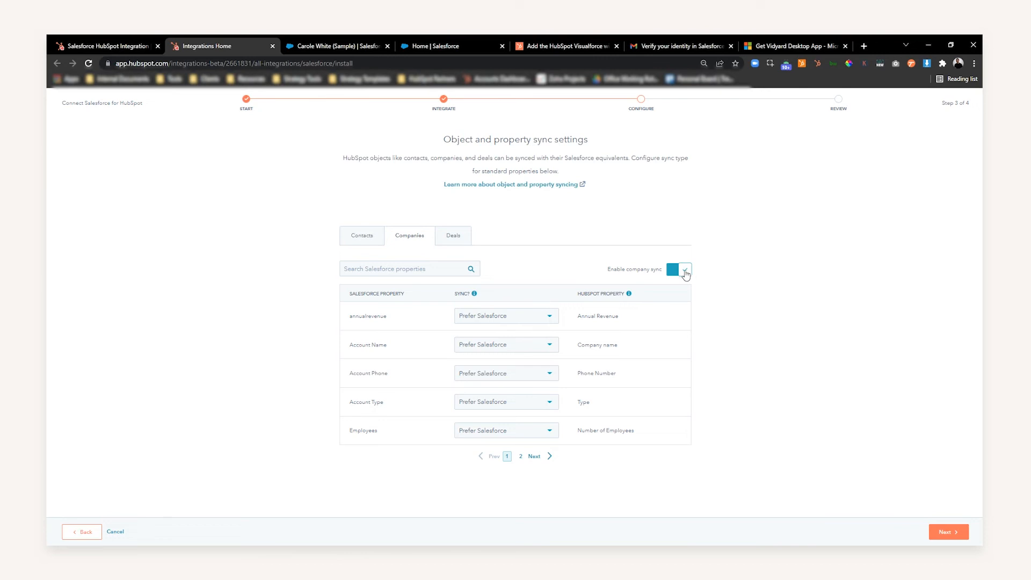
{"action": "left_click", "coordinate": [464, 241]}
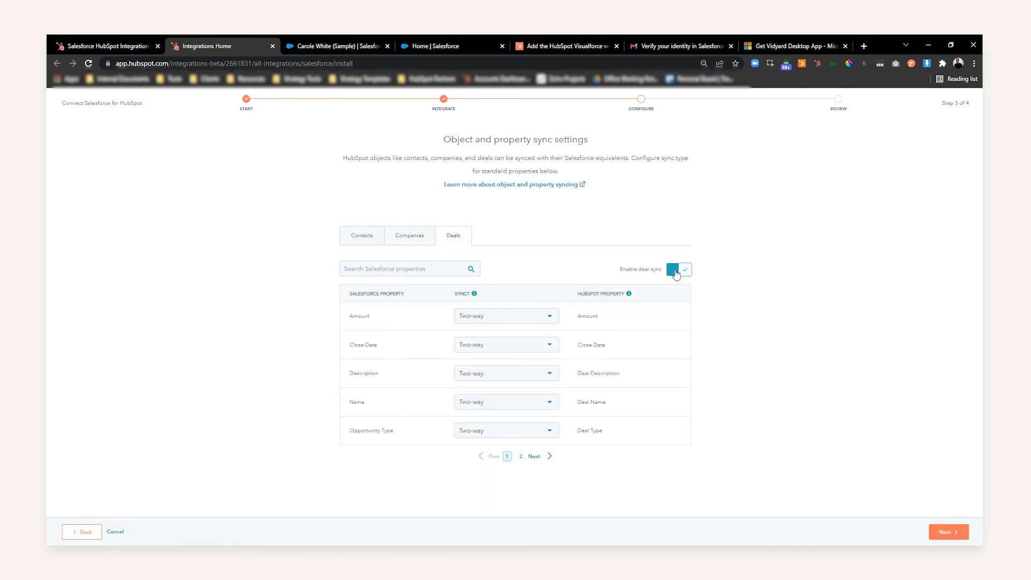
{"action": "left_click", "coordinate": [426, 240]}
{"action": "left_click", "coordinate": [449, 241]}
{"action": "left_click", "coordinate": [373, 239]}
{"action": "left_click", "coordinate": [417, 240]}
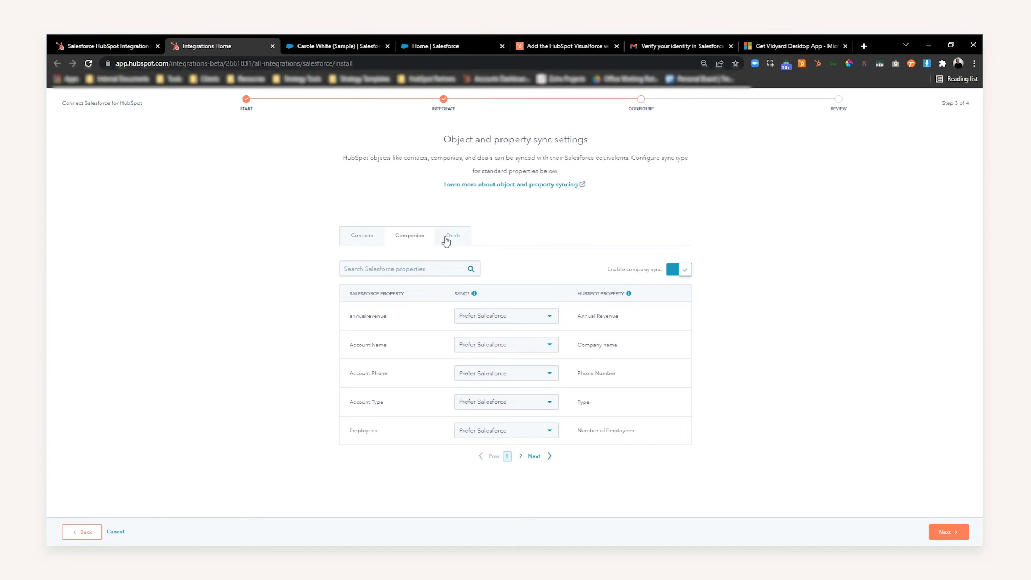
{"action": "left_click", "coordinate": [445, 241]}
{"action": "left_click", "coordinate": [425, 238]}
{"action": "left_click", "coordinate": [450, 244]}
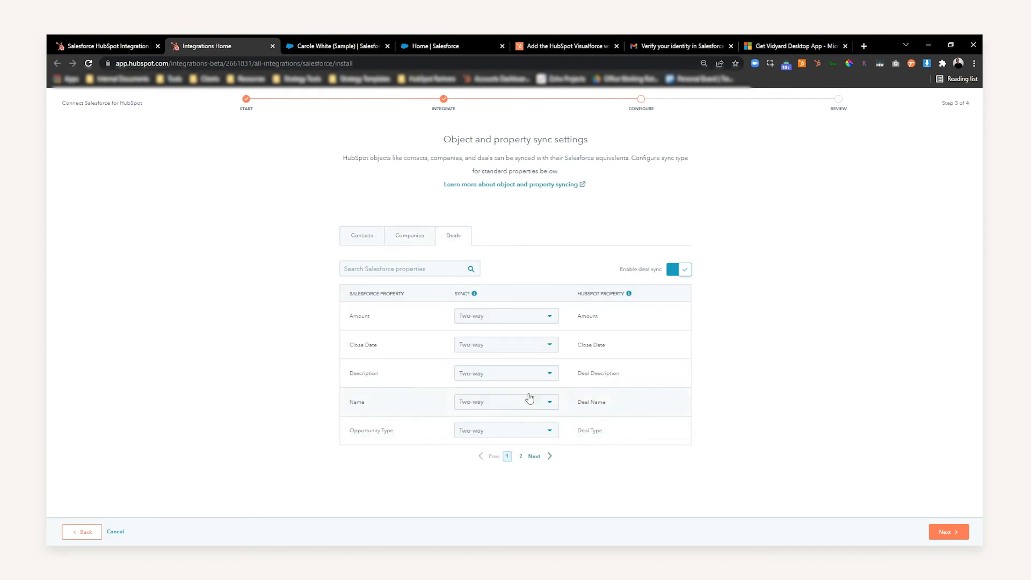
- Check the deal Amount property's sync options and the remaining mappings, and continue to the settings summary with the defaults kept
{"action": "left_click", "coordinate": [495, 321]}
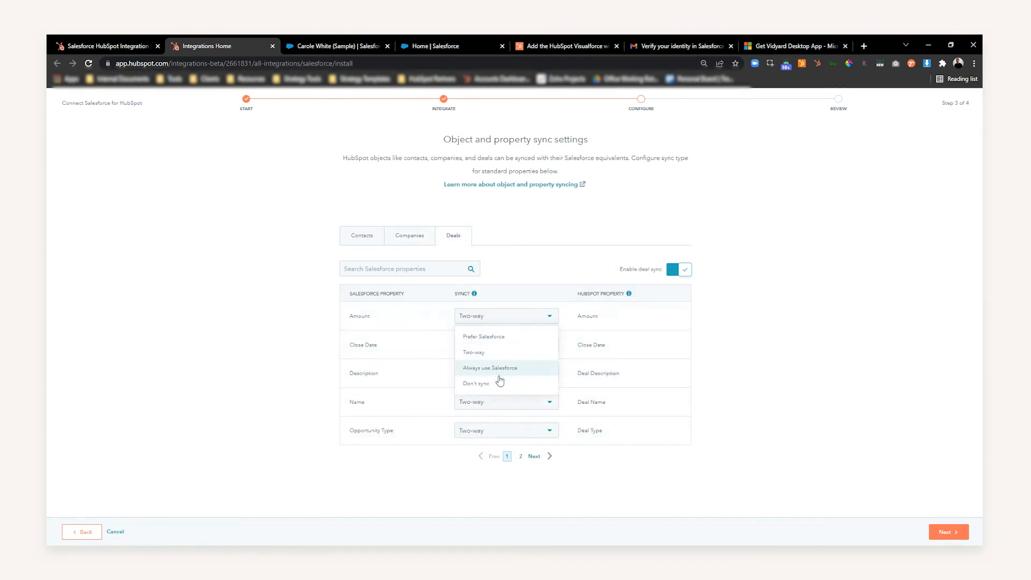
{"action": "left_click", "coordinate": [797, 359]}
{"action": "left_click", "coordinate": [521, 456]}
{"action": "left_click", "coordinate": [507, 399]}
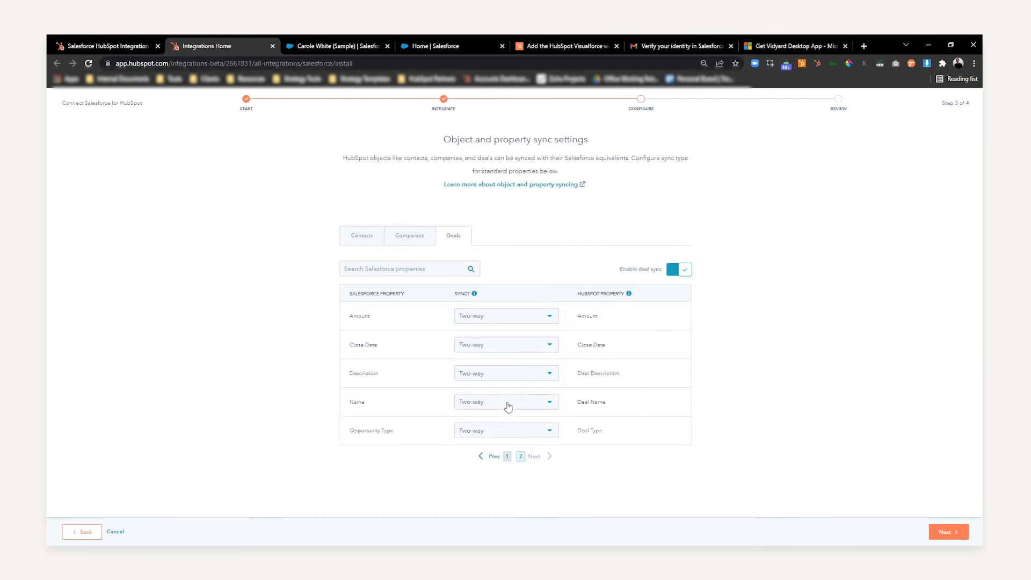
{"action": "left_click", "coordinate": [425, 237]}
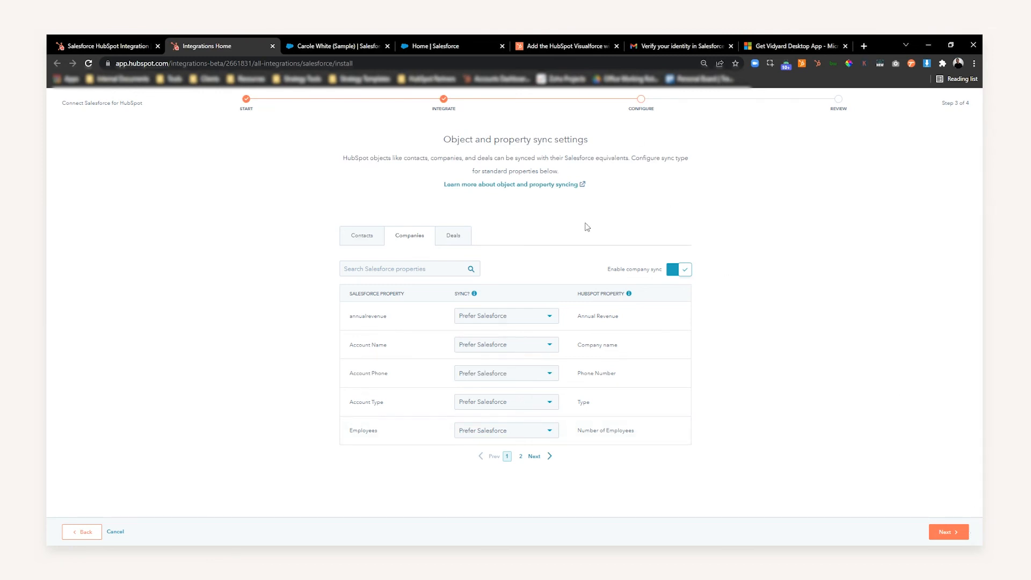
{"action": "left_click", "coordinate": [372, 238]}
{"action": "left_click", "coordinate": [947, 532]}
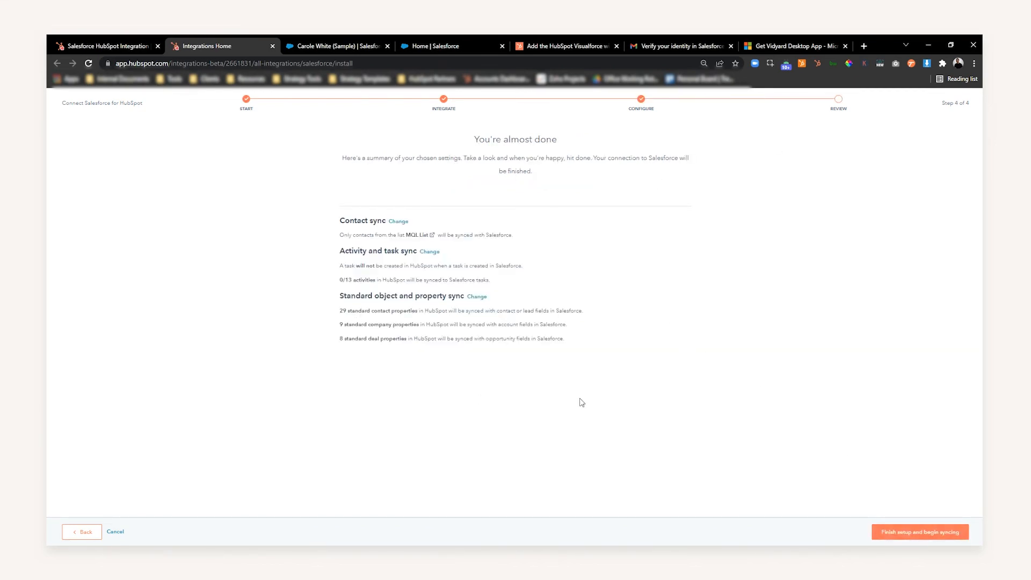
- Review the summary of the contact, activity and property sync settings, and finish the setup to begin syncing
{"action": "left_click_drag", "start_coordinate": [355, 269], "coordinate": [379, 270]}
{"action": "left_click_drag", "start_coordinate": [354, 236], "coordinate": [365, 237]}
{"action": "left_click_drag", "start_coordinate": [360, 296], "coordinate": [455, 338]}
{"action": "left_click", "coordinate": [584, 374]}
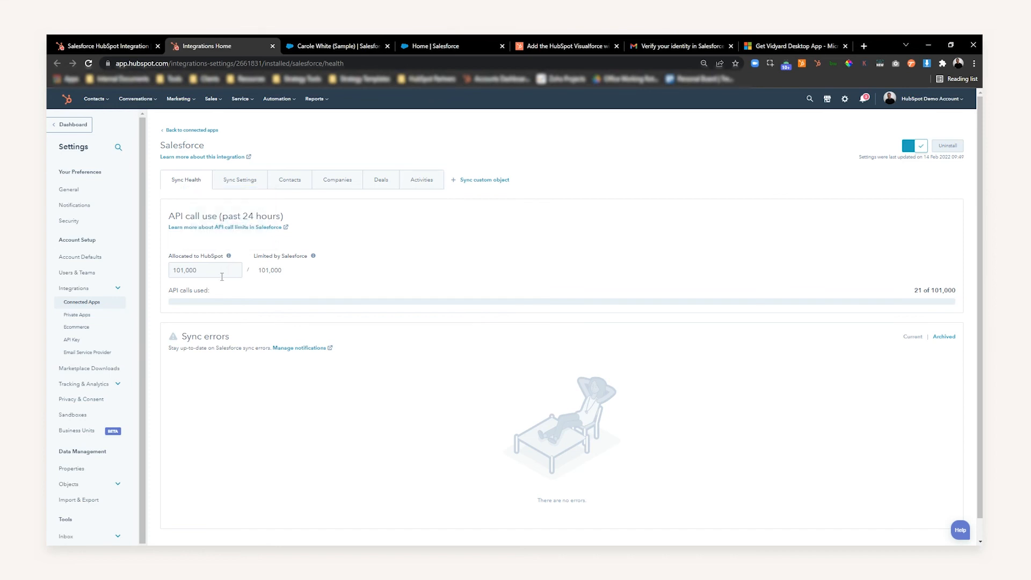
- Examine the API call allocation and Salesforce limit, and read how sync direction, frequency and deduplication work
{"action": "left_click_drag", "start_coordinate": [258, 271], "coordinate": [285, 272]}
{"action": "left_click", "coordinate": [291, 273]}
{"action": "left_click_drag", "start_coordinate": [200, 270], "coordinate": [171, 270]}
{"action": "left_click", "coordinate": [319, 283]}
{"action": "left_click", "coordinate": [246, 186]}
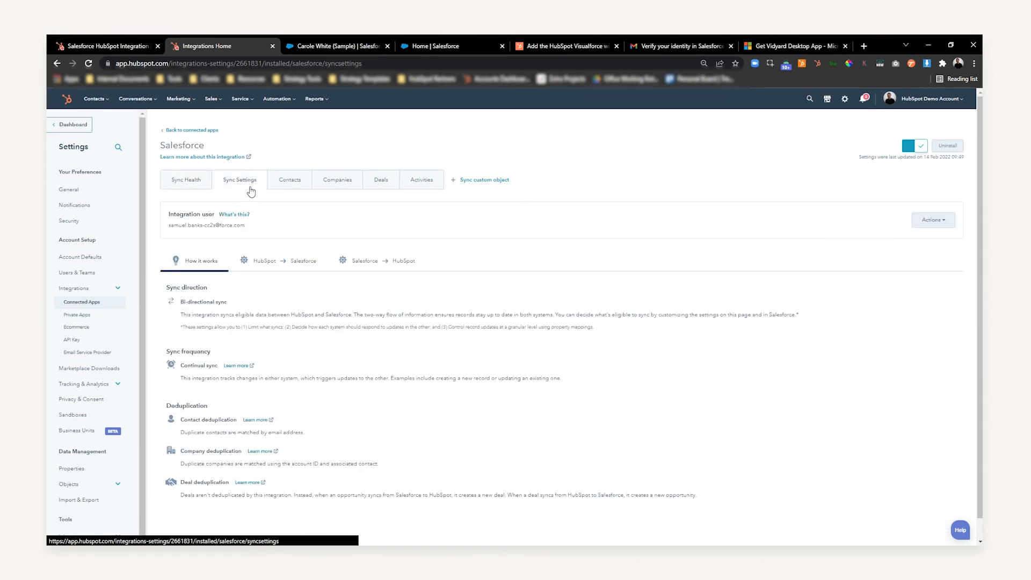
{"action": "scroll", "coordinate": [236, 328], "scroll_direction": "down", "scroll_amount": 1}
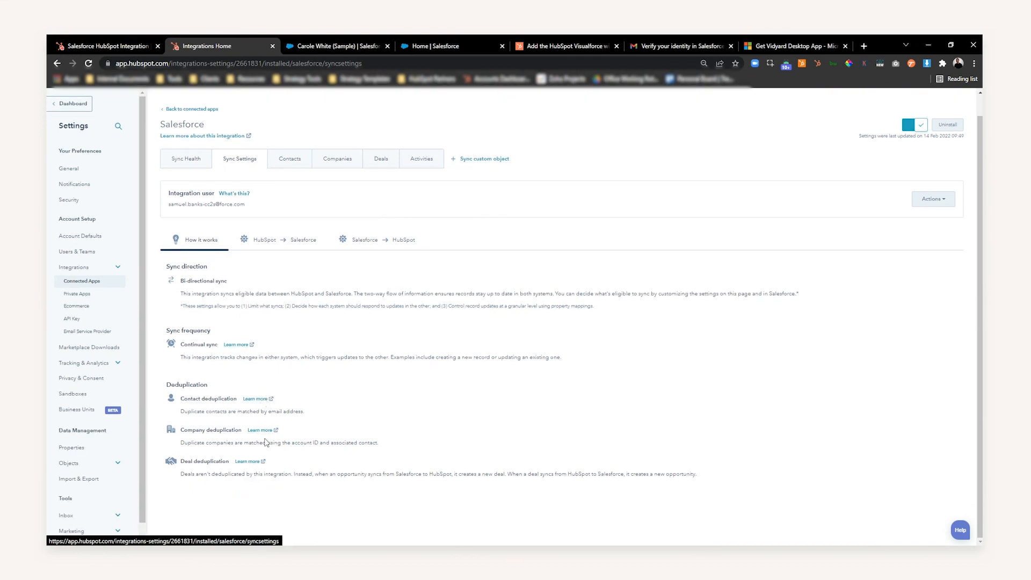
- Reselect MQL List as the inclusion list limiting which HubSpot contacts sync to Salesforce
{"action": "left_click", "coordinate": [266, 245]}
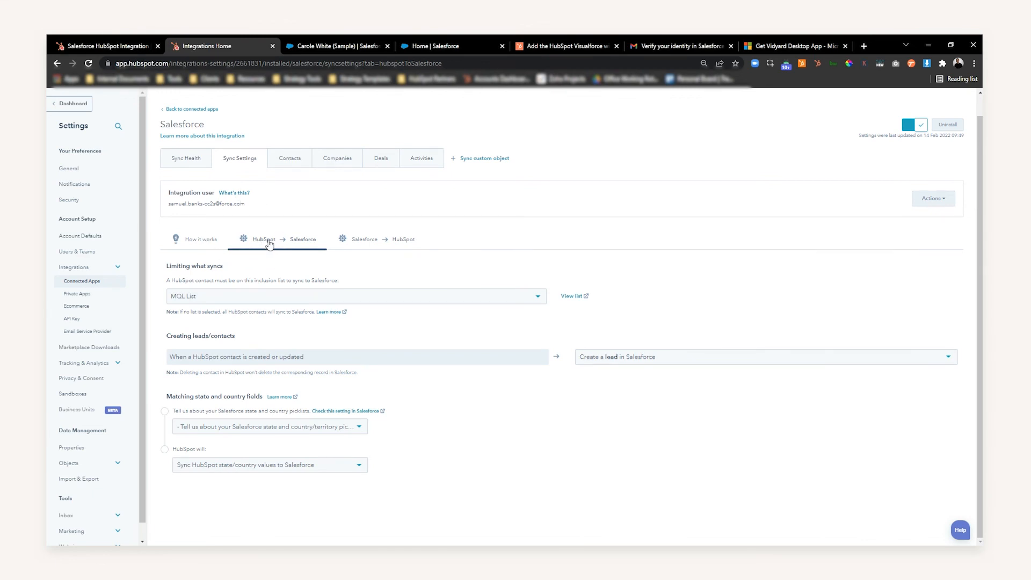
{"action": "left_click_drag", "start_coordinate": [186, 265], "coordinate": [212, 266]}
{"action": "left_click", "coordinate": [210, 266]}
{"action": "left_click", "coordinate": [223, 301]}
{"action": "scroll", "coordinate": [249, 368], "scroll_direction": "up", "scroll_amount": 5}
{"action": "left_click", "coordinate": [295, 301]}
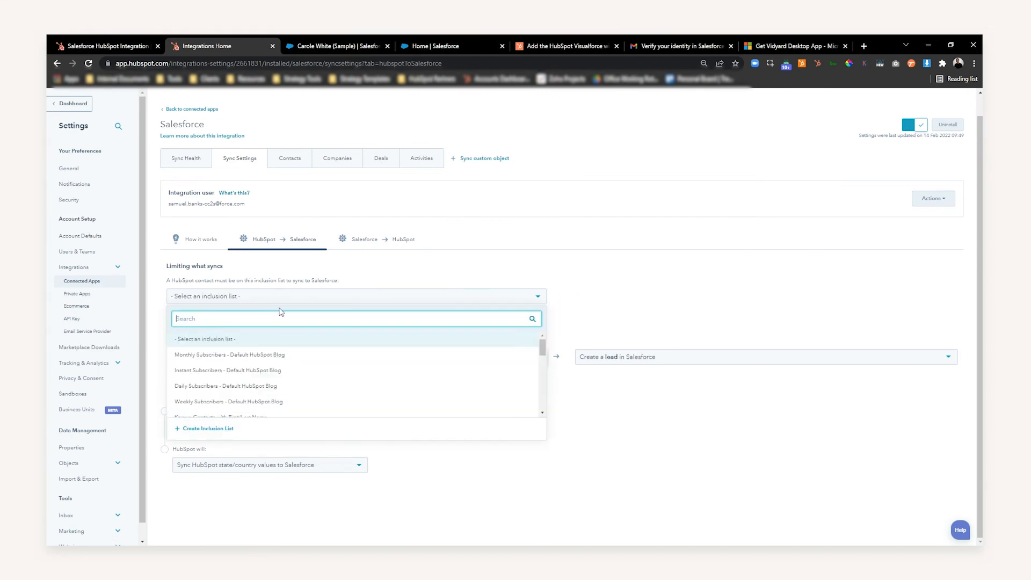
{"action": "type", "text": "mql"}
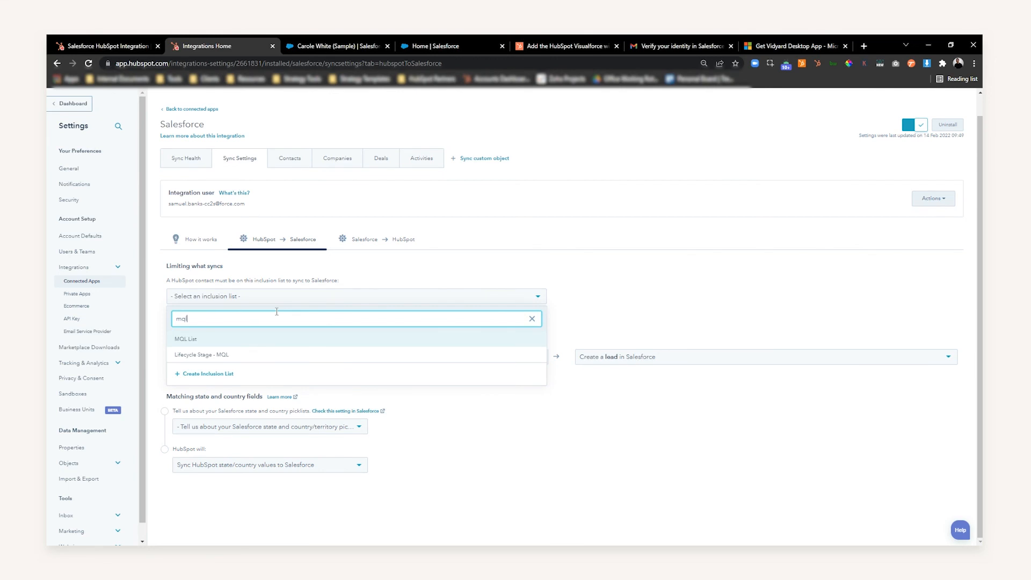
{"action": "left_click", "coordinate": [236, 339]}
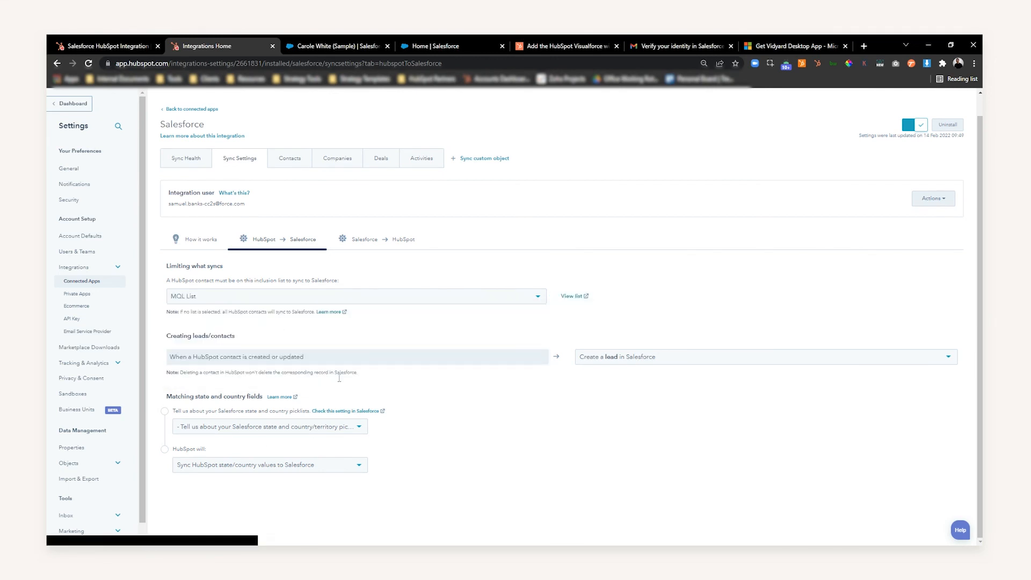
- Check which Salesforce record types can be created when a HubSpot contact is created or updated
{"action": "left_click_drag", "start_coordinate": [195, 357], "coordinate": [287, 356]}
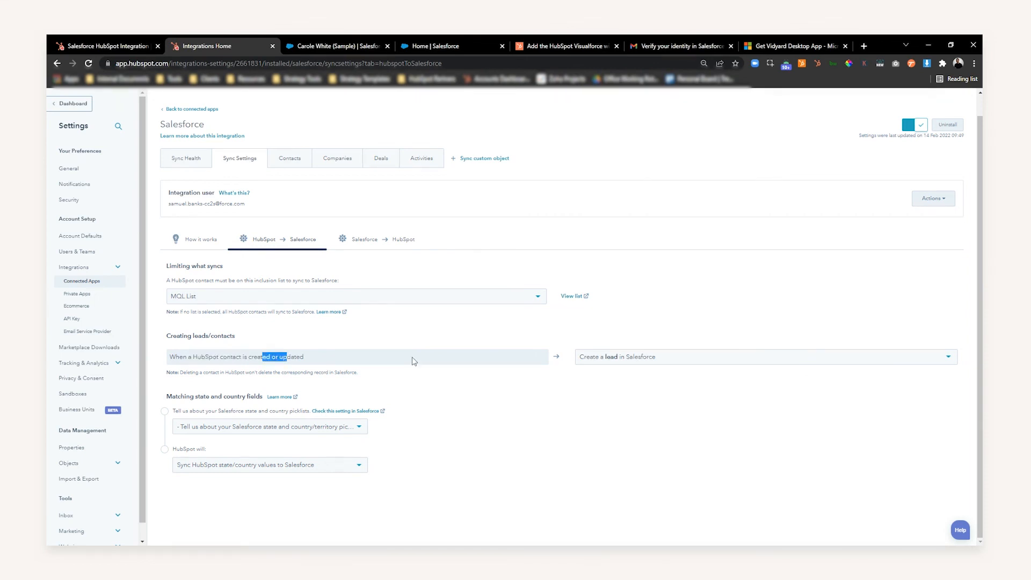
{"action": "left_click", "coordinate": [659, 357]}
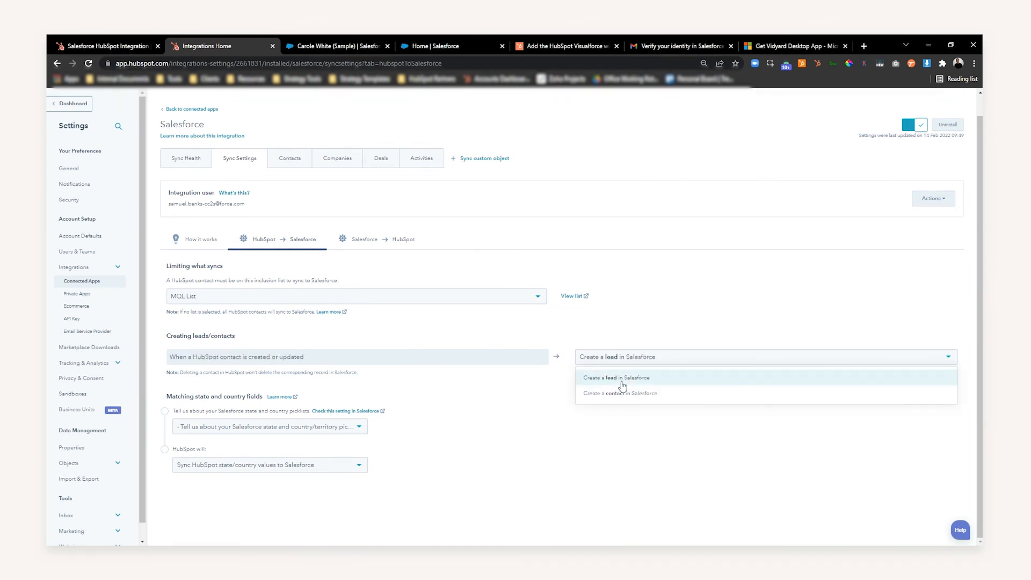
{"action": "left_click", "coordinate": [596, 428]}
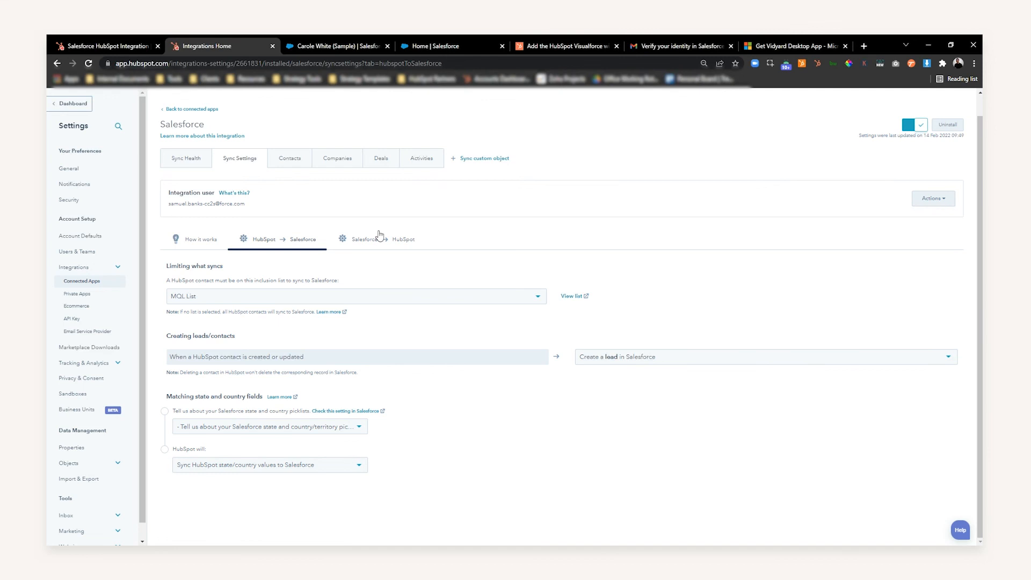
- Examine the HubSpot properties and Salesforce fields available for a new contact field mapping, and close the mapping without saving
{"action": "left_click", "coordinate": [292, 159]}
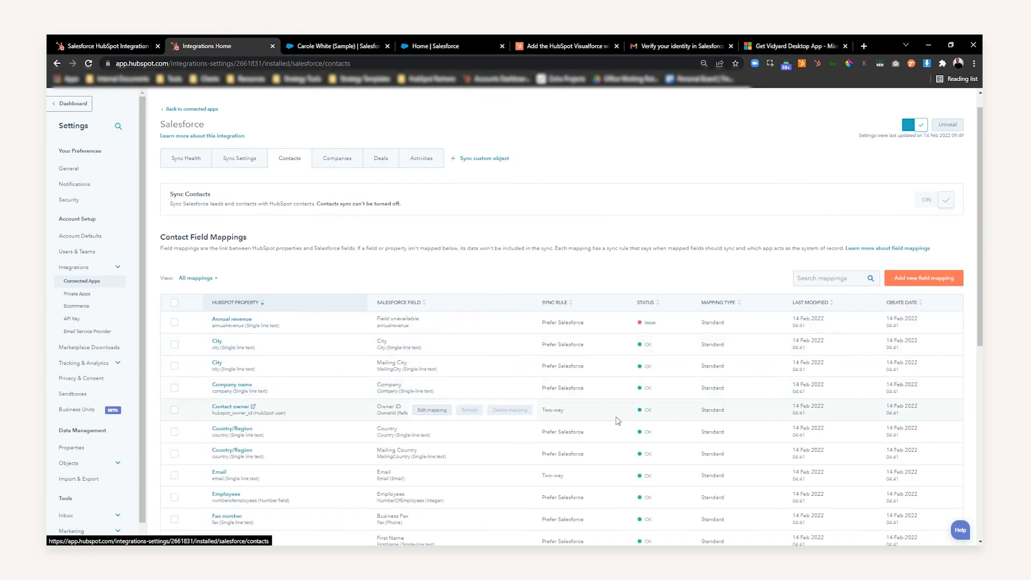
{"action": "left_click", "coordinate": [926, 277]}
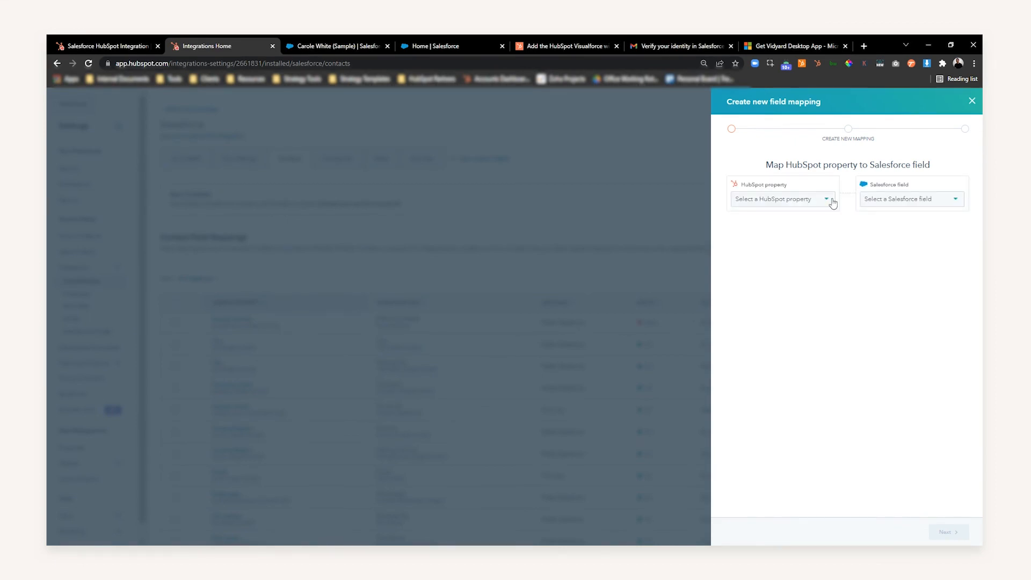
{"action": "left_click", "coordinate": [825, 199]}
{"action": "scroll", "coordinate": [784, 274], "scroll_direction": "down", "scroll_amount": 5}
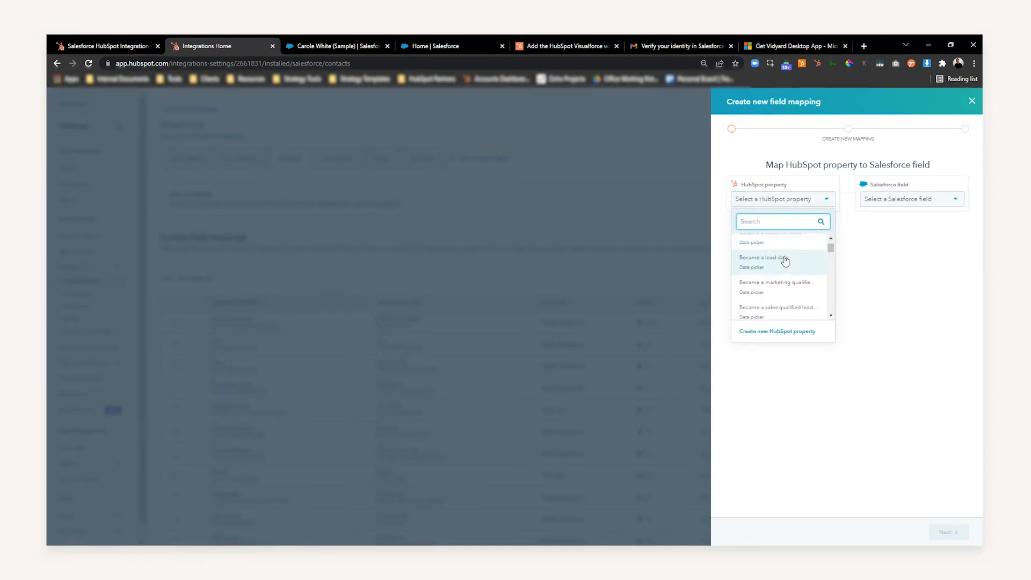
{"action": "left_click", "coordinate": [928, 200]}
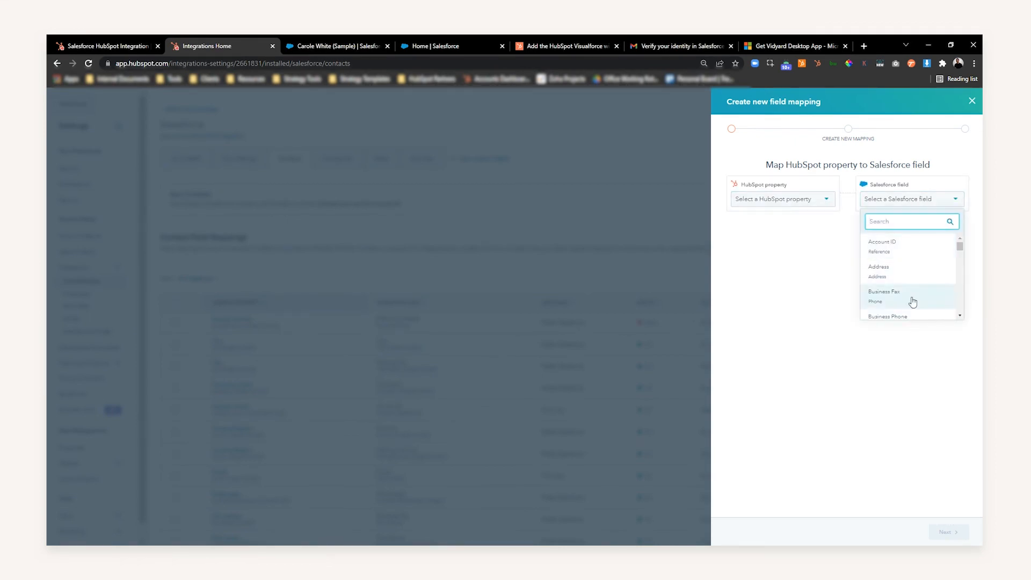
{"action": "left_click", "coordinate": [972, 102]}
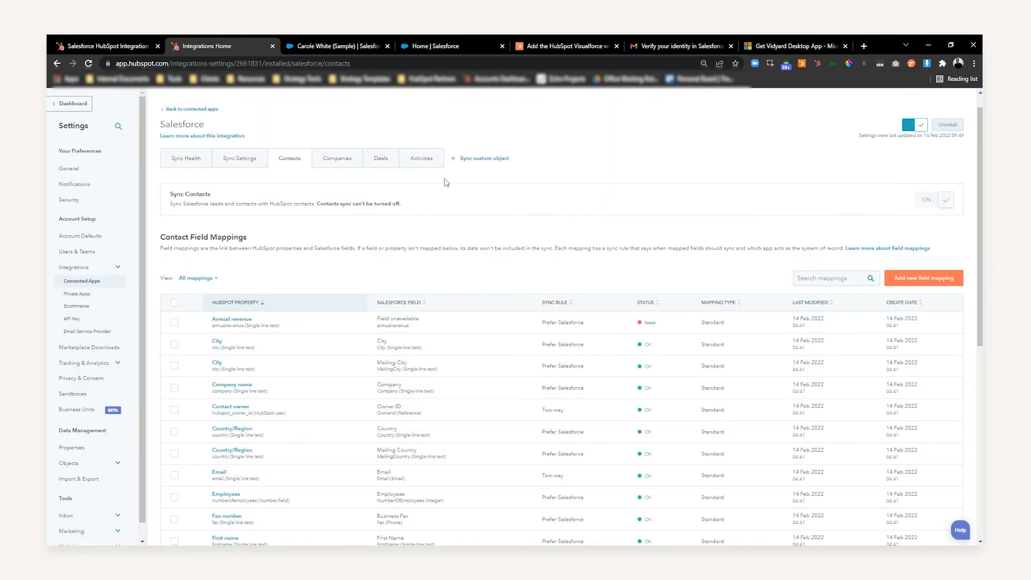
- Try mapping the Salesforce object Accepted Event Relations to the HubSpot custom object Cars in a custom object sync, and exit without saving
{"action": "left_click", "coordinate": [485, 159]}
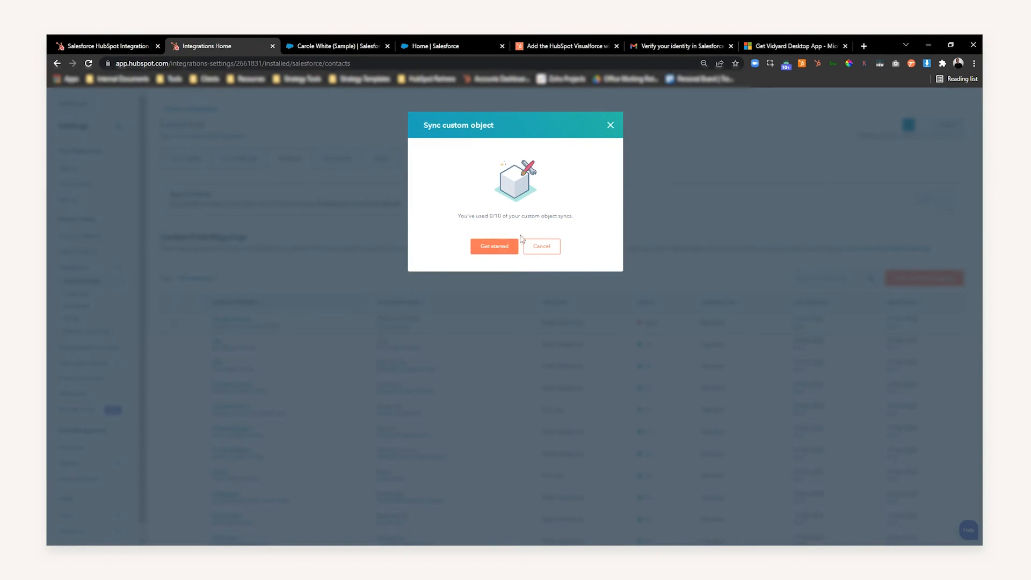
{"action": "left_click", "coordinate": [507, 248]}
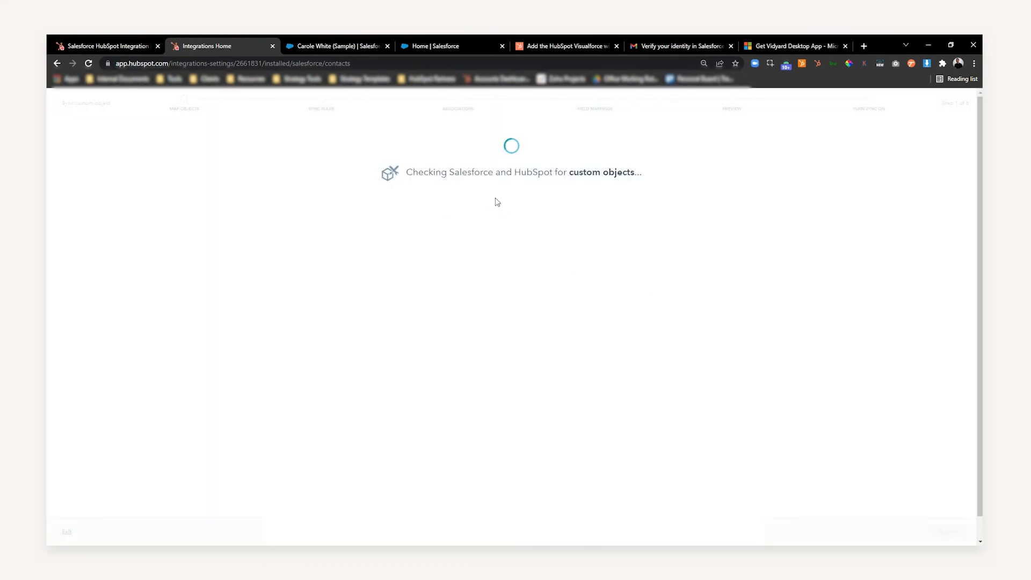
{"action": "left_click", "coordinate": [439, 209]}
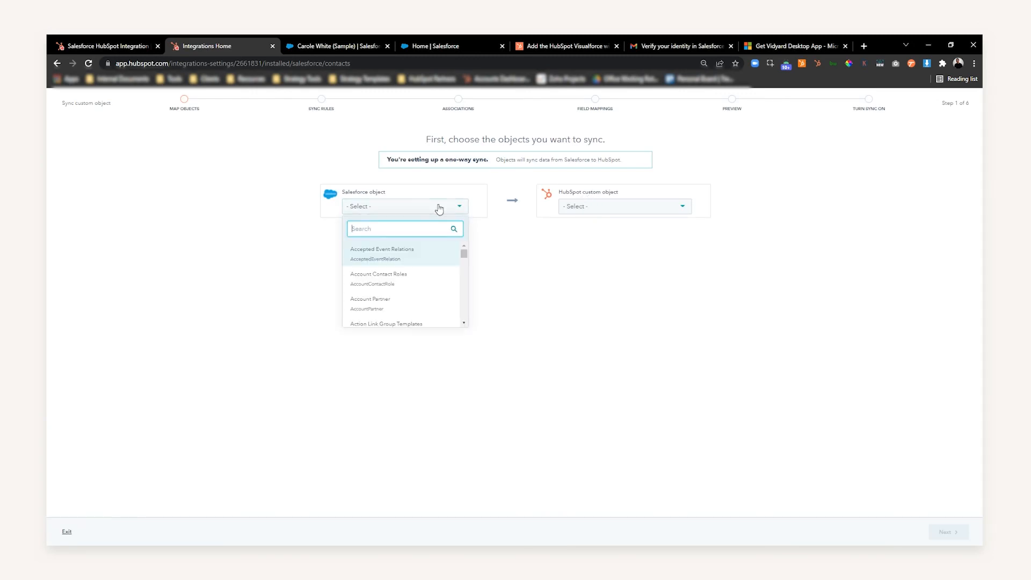
{"action": "scroll", "coordinate": [428, 267], "scroll_direction": "down", "scroll_amount": 1}
{"action": "scroll", "coordinate": [428, 267], "scroll_direction": "up", "scroll_amount": 1}
{"action": "left_click", "coordinate": [402, 254]}
{"action": "left_click", "coordinate": [652, 208]}
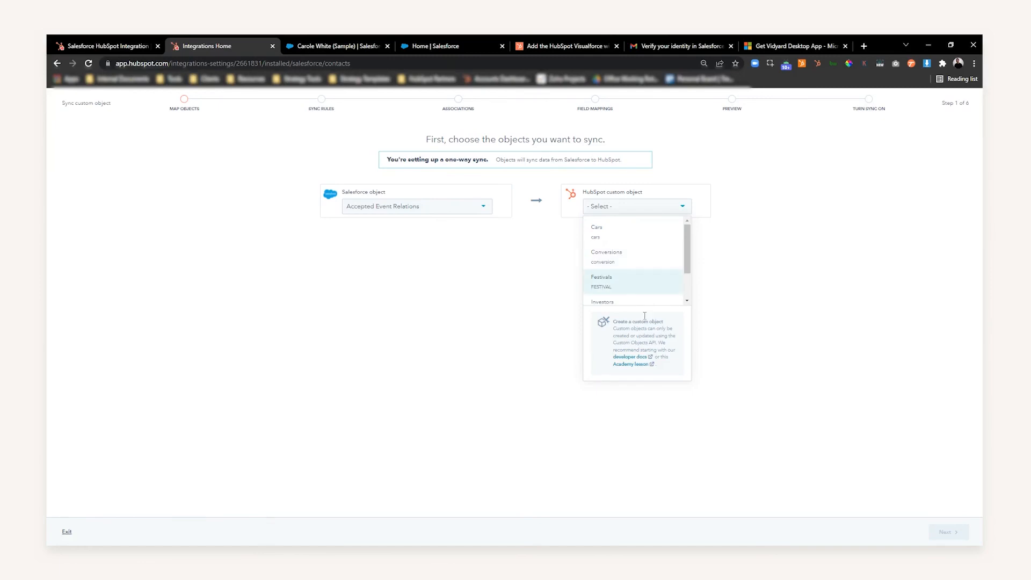
{"action": "left_click", "coordinate": [607, 238]}
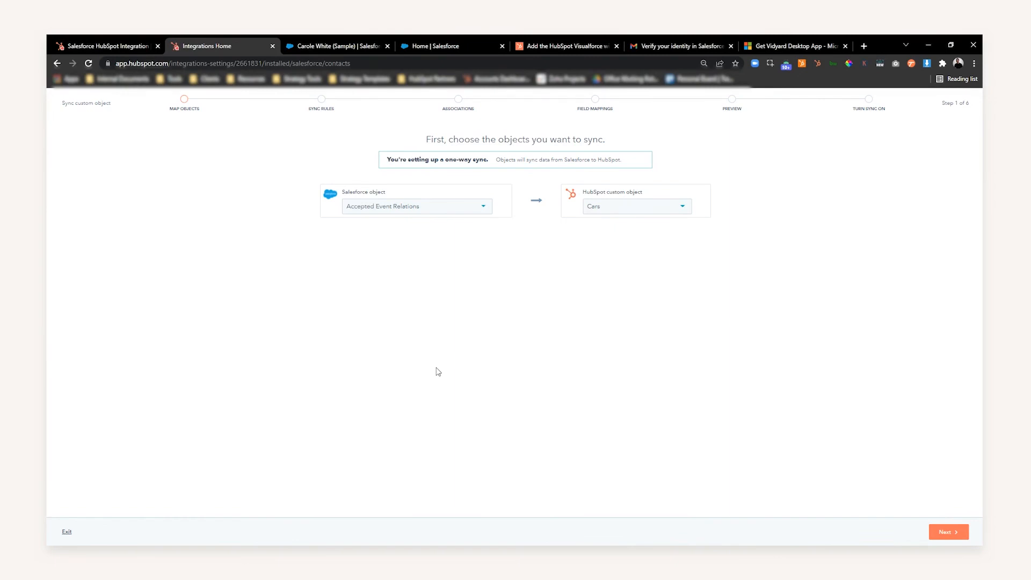
{"action": "left_click", "coordinate": [67, 532]}
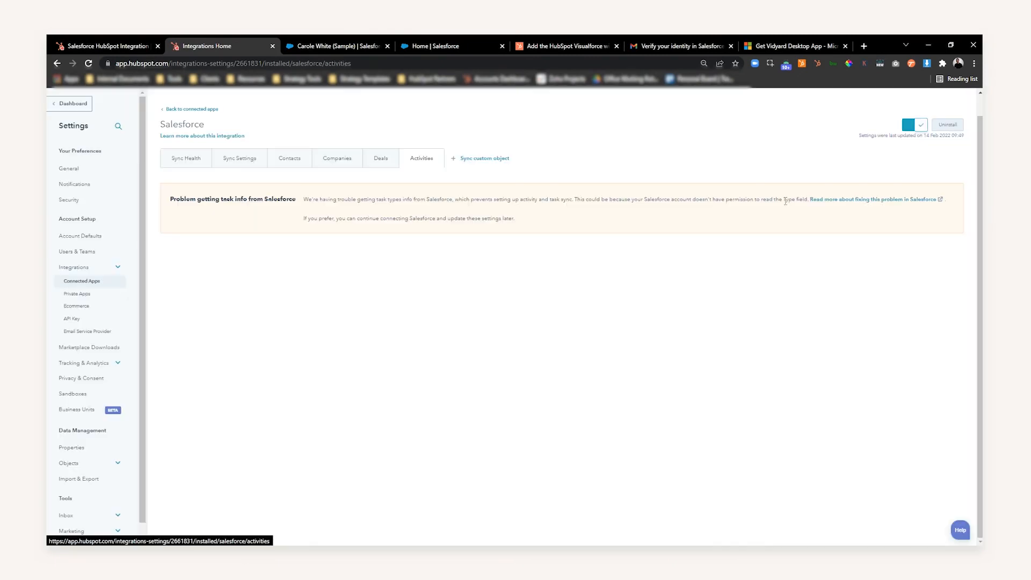
- Look over the integration's deal sync, sync health and general sync settings
{"action": "left_click", "coordinate": [388, 161]}
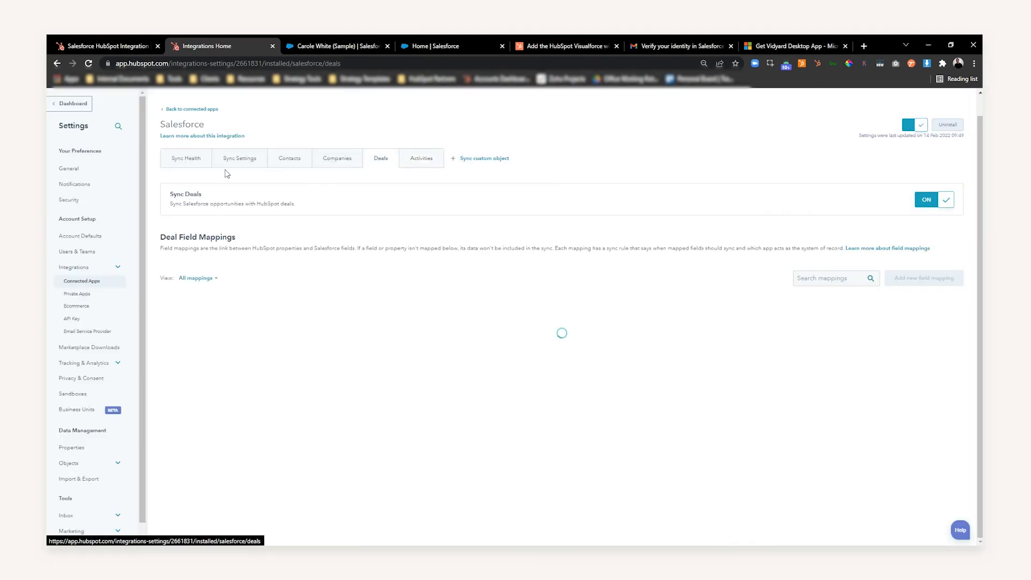
{"action": "left_click", "coordinate": [189, 165]}
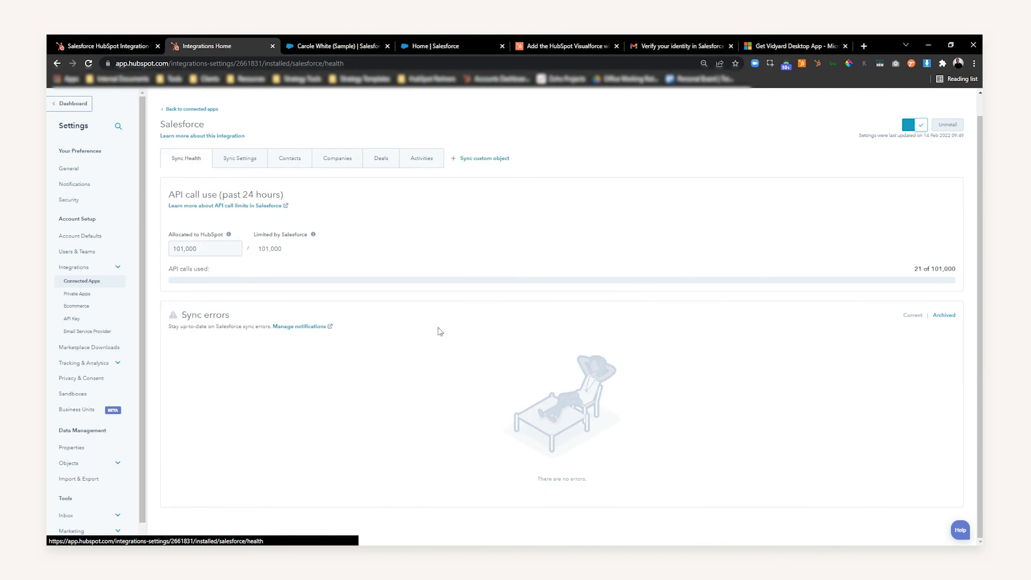
{"action": "left_click", "coordinate": [241, 160]}
{"action": "left_click", "coordinate": [211, 161]}
{"action": "left_click", "coordinate": [267, 161]}
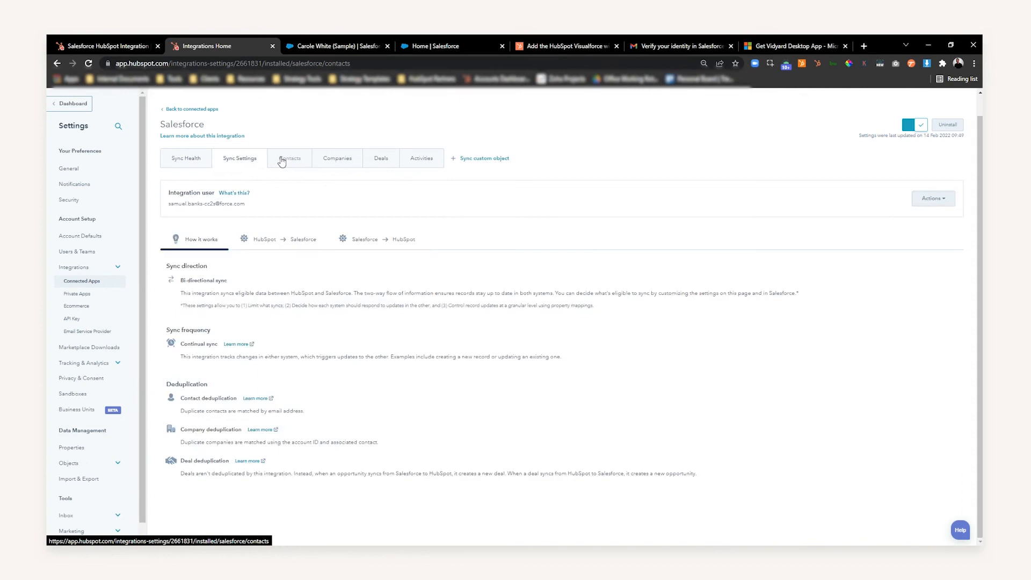
- Sort the contact field mappings by status and examine Annual revenue's sync rule options, returning to the sync health overview
{"action": "left_click", "coordinate": [287, 159]}
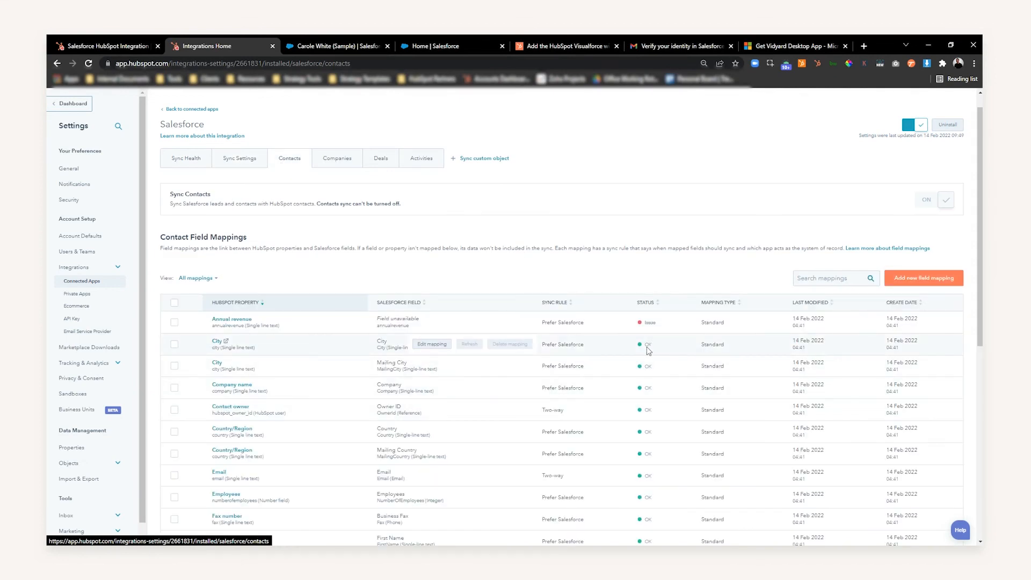
{"action": "left_click", "coordinate": [645, 303]}
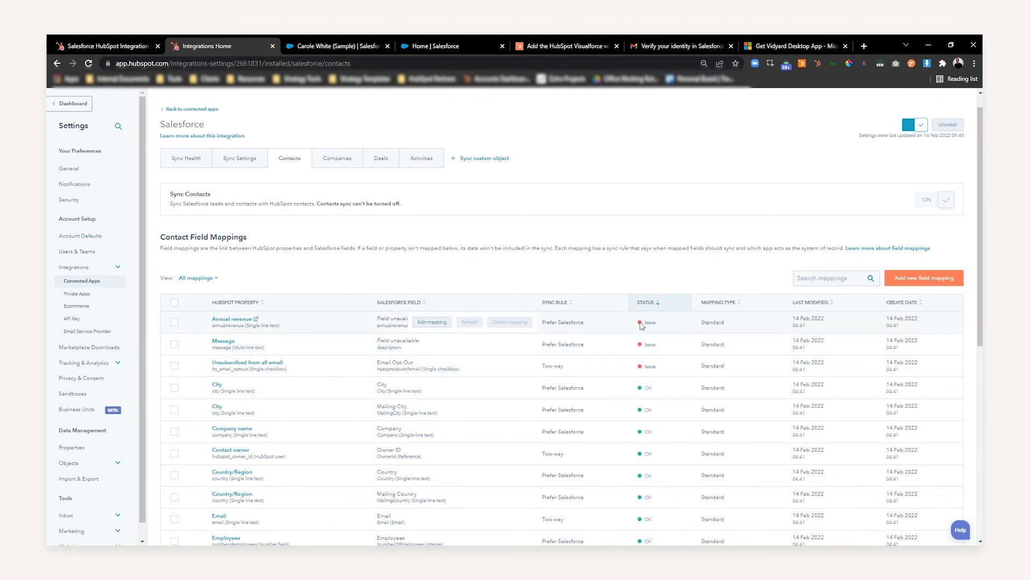
{"action": "left_click", "coordinate": [424, 325]}
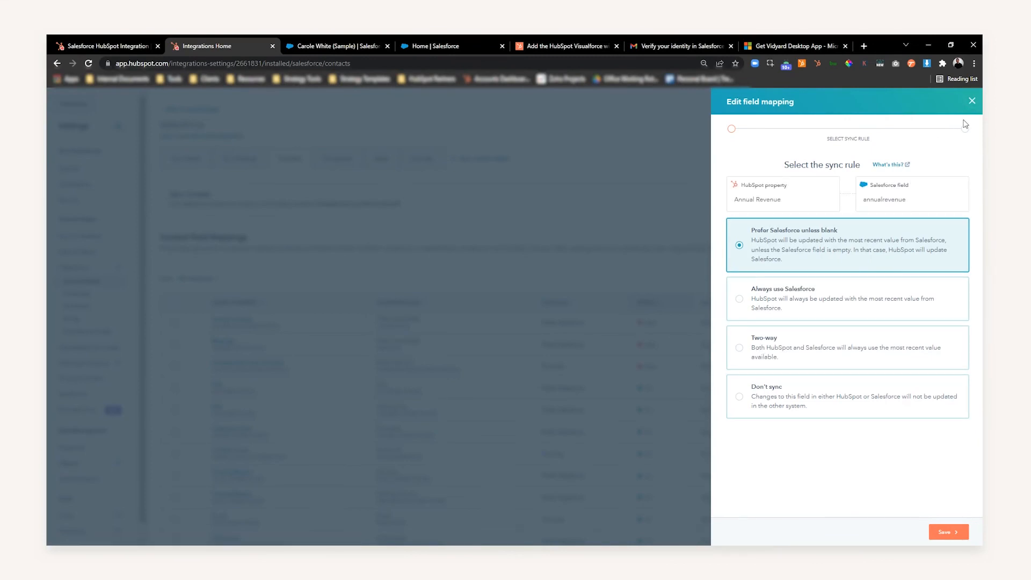
{"action": "left_click", "coordinate": [972, 101]}
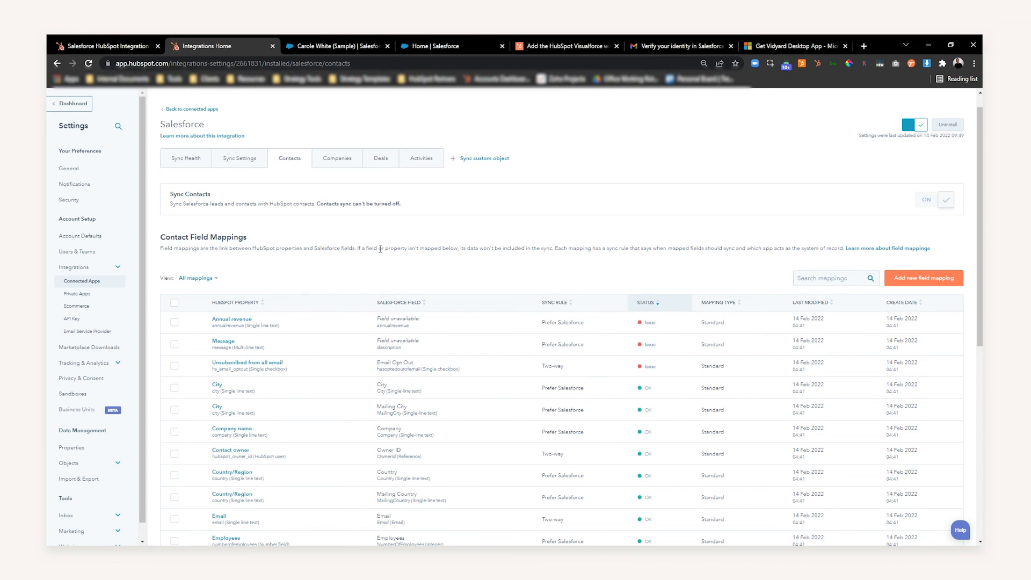
{"action": "left_click", "coordinate": [187, 162]}
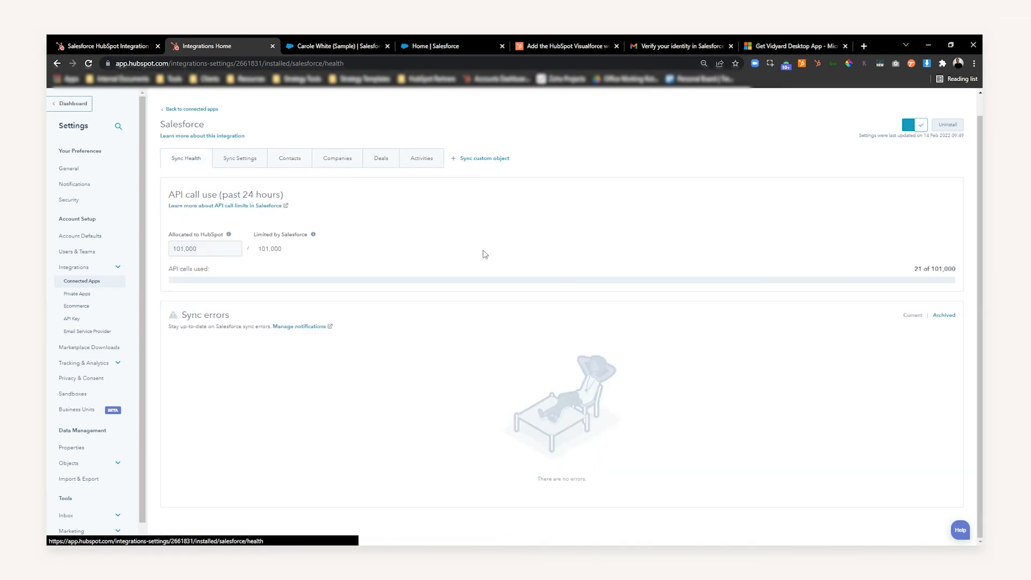